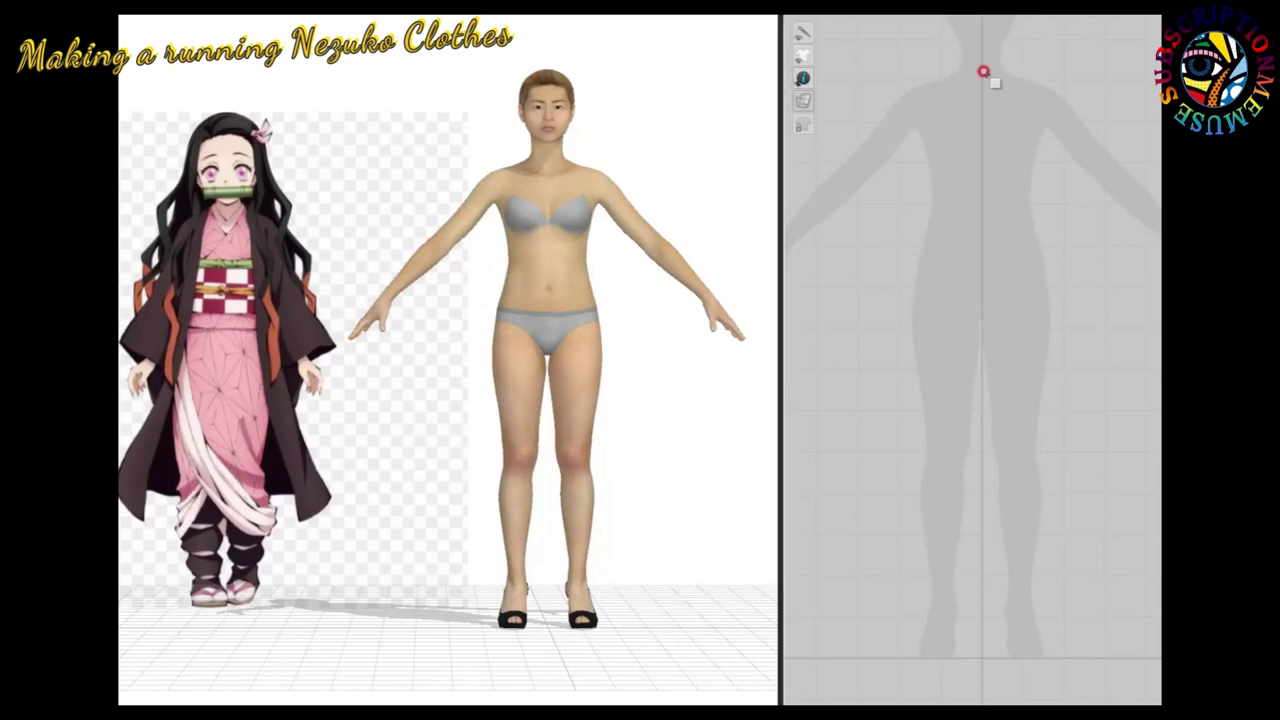
# Draw a tall rectangular kimono body panel in the 2D window and remove its extra bottom section.
pyautogui.moveTo(1027, 150)
pyautogui.mouseDown()
pyautogui.moveTo(1055, 525)
pyautogui.moveTo(1072, 525)
pyautogui.mouseUp()
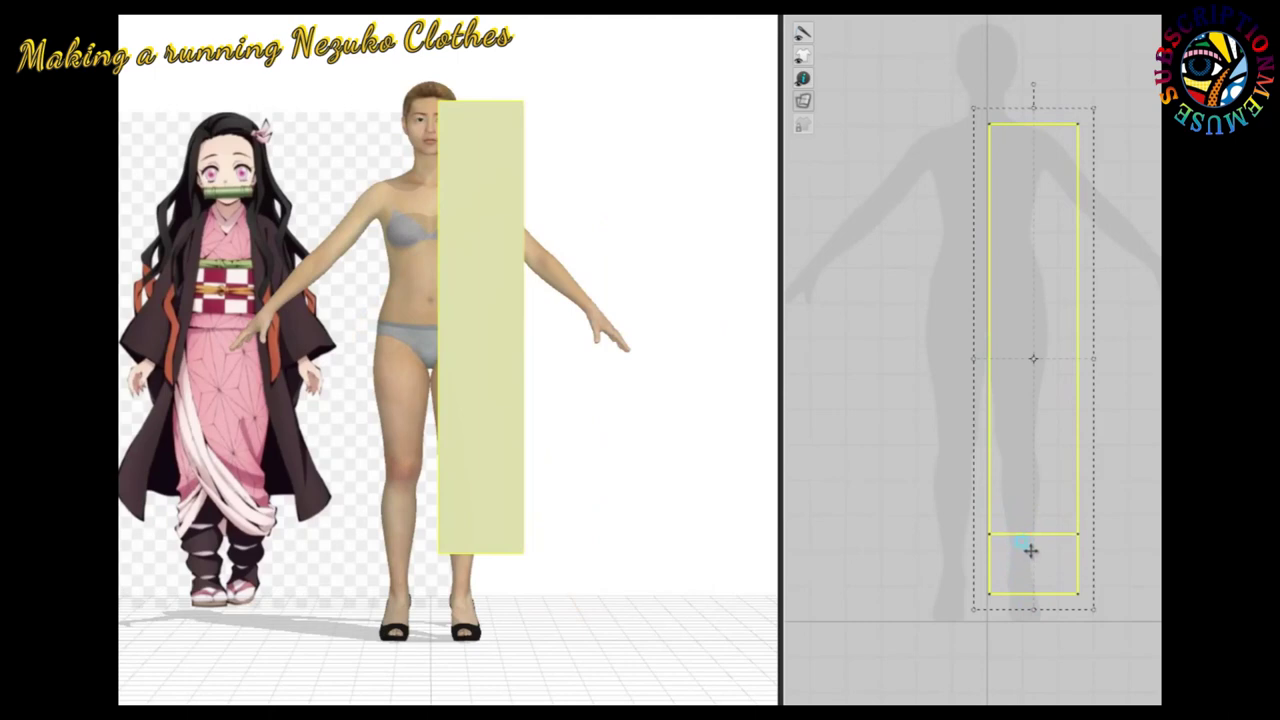
pyautogui.hotkey('ctrl', 'z')
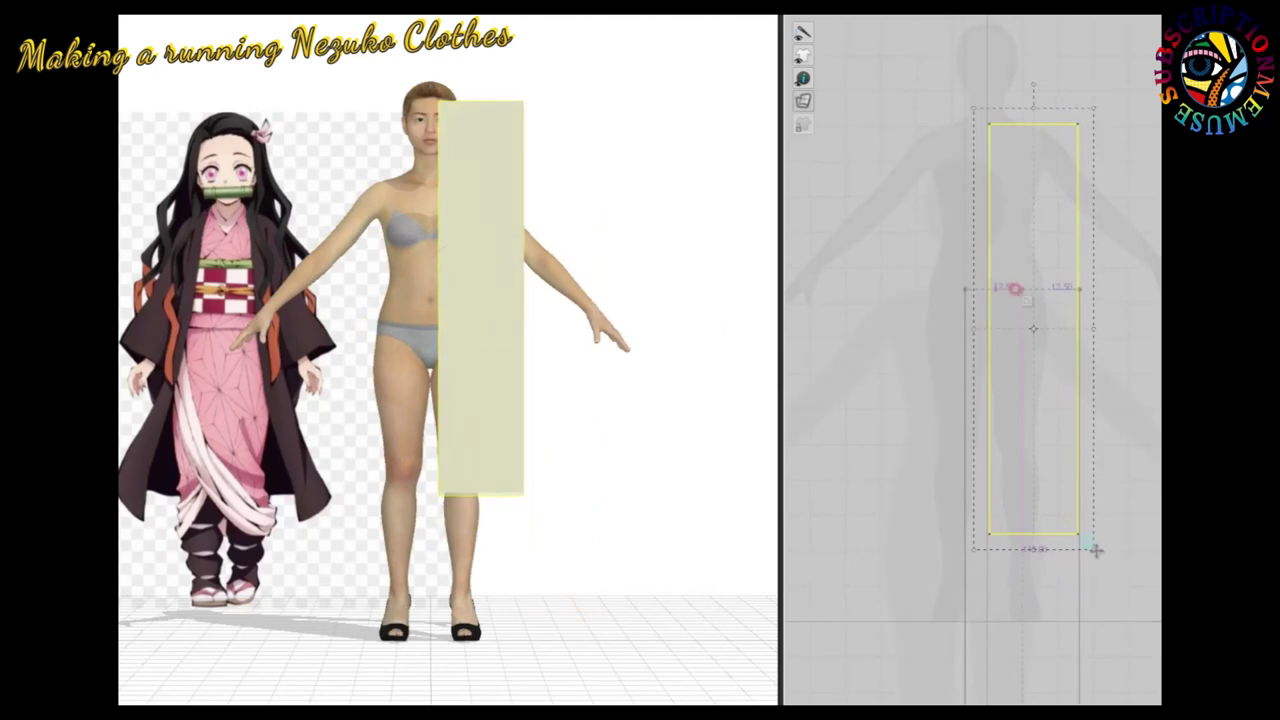
pyautogui.scroll(3, 971, 289)
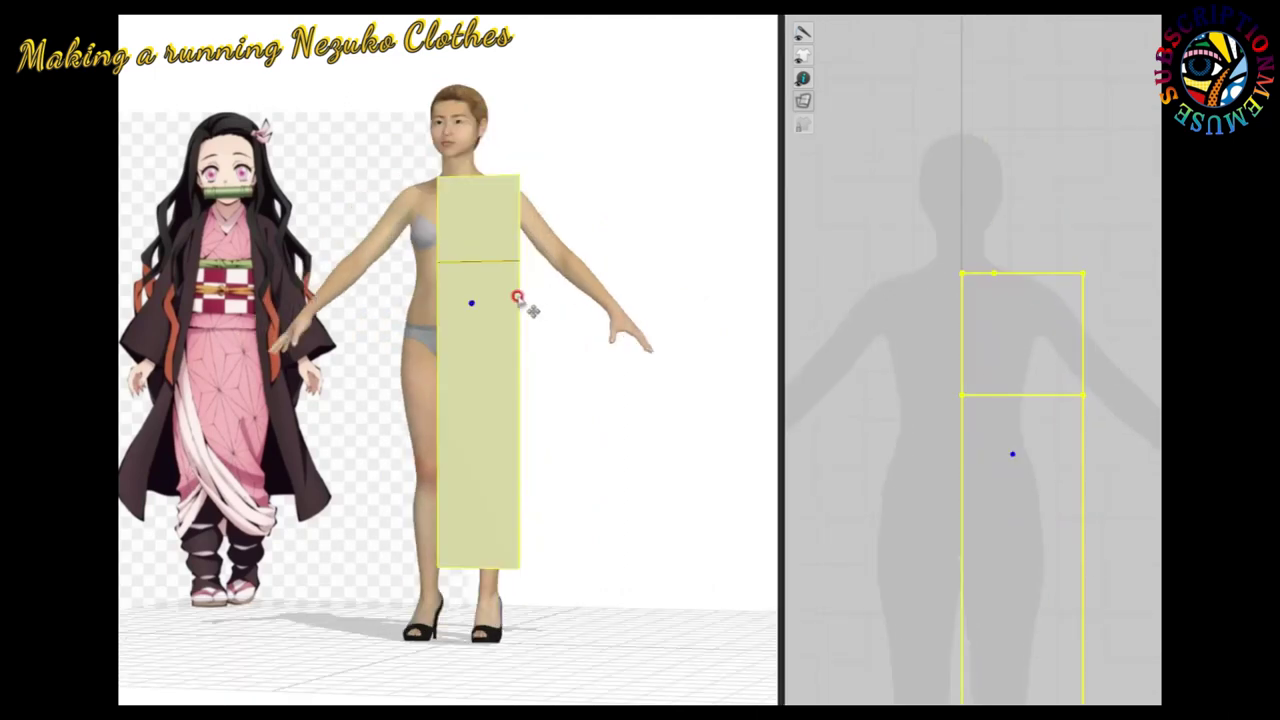
# Move the panel closer to the avatar's torso, checking its position from a side view.
pyautogui.moveTo(517, 298); pyautogui.dragTo(405, 296, button='right')
pyautogui.click(478, 333)
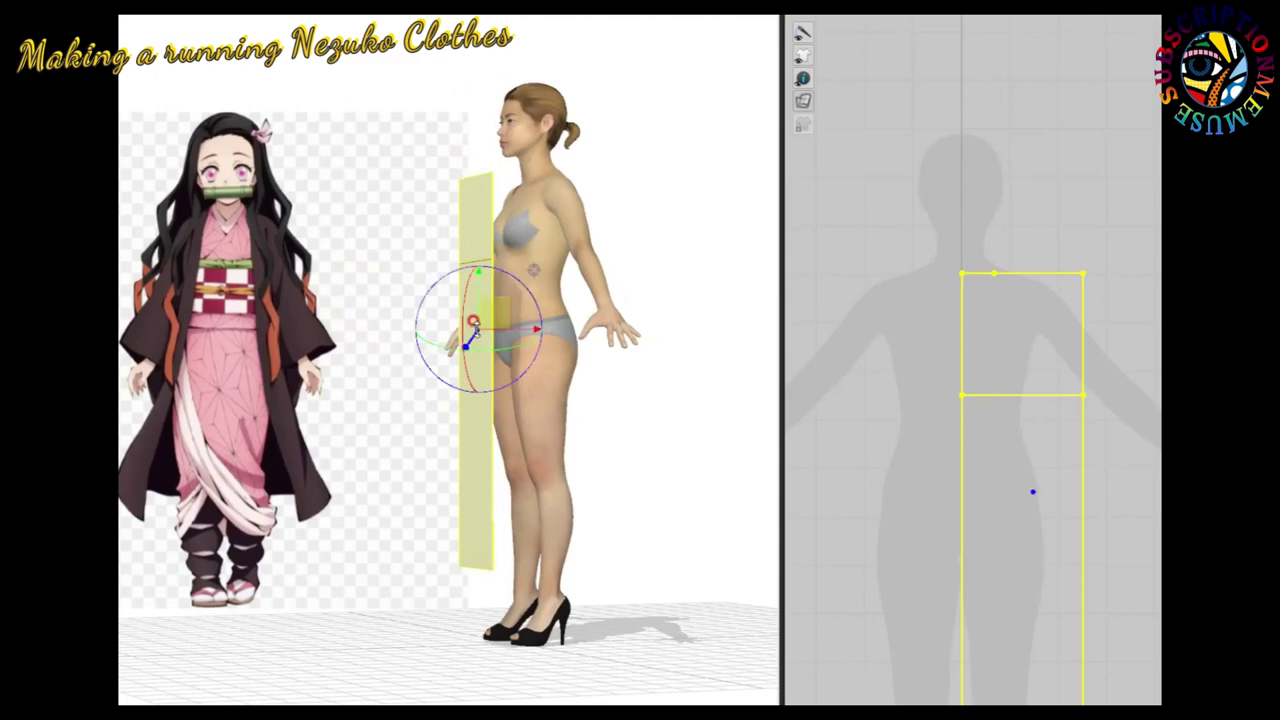
pyautogui.moveTo(471, 337); pyautogui.dragTo(453, 318, button='right')
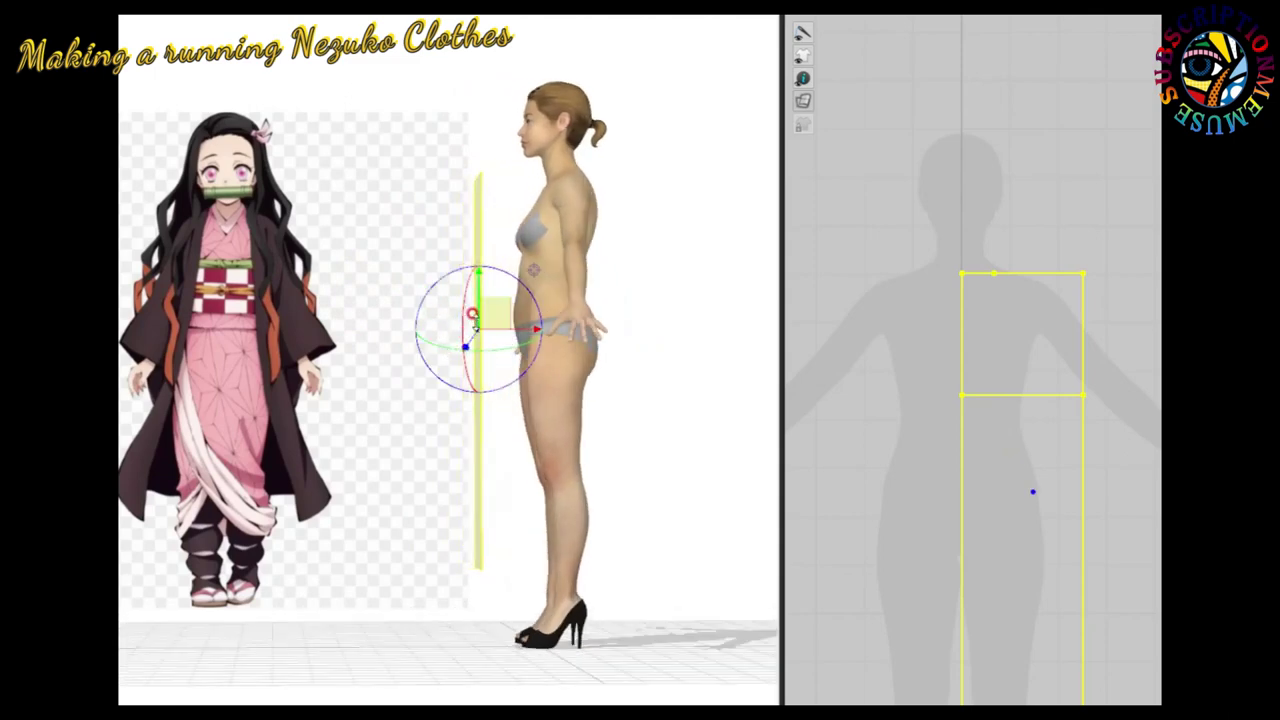
pyautogui.moveTo(487, 316); pyautogui.dragTo(528, 318)
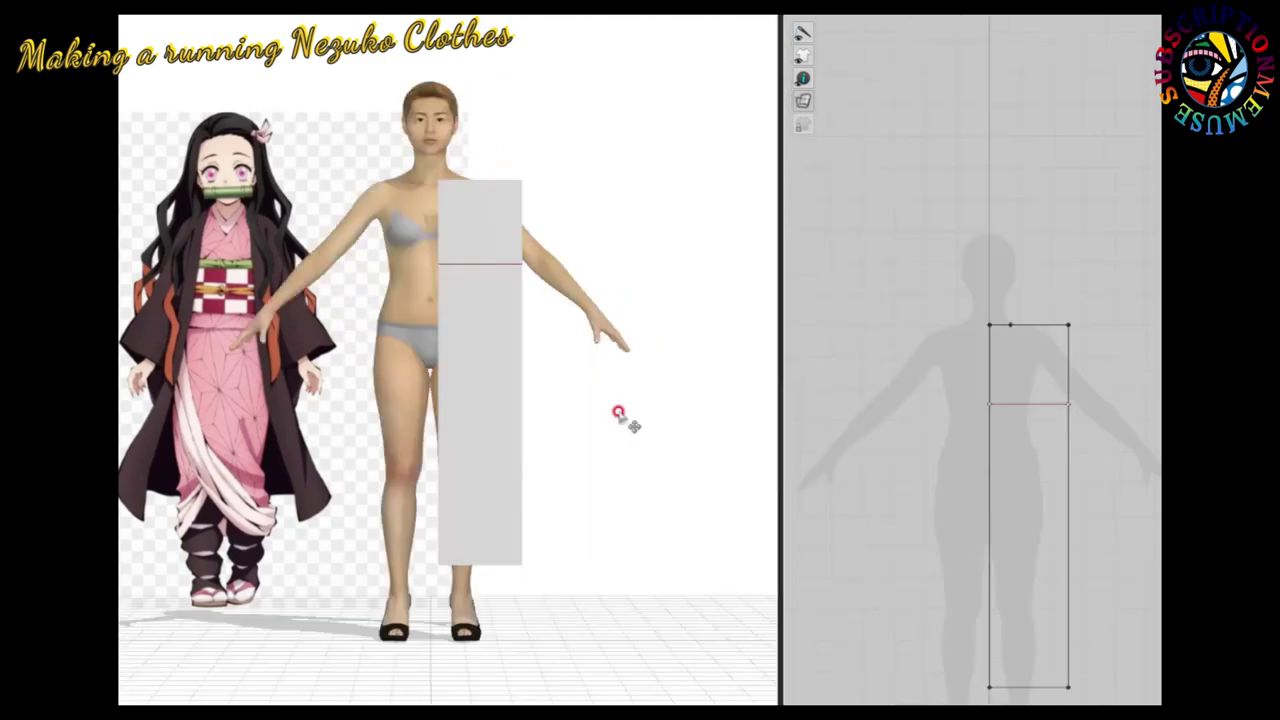
pyautogui.scroll(1, 1040, 498)
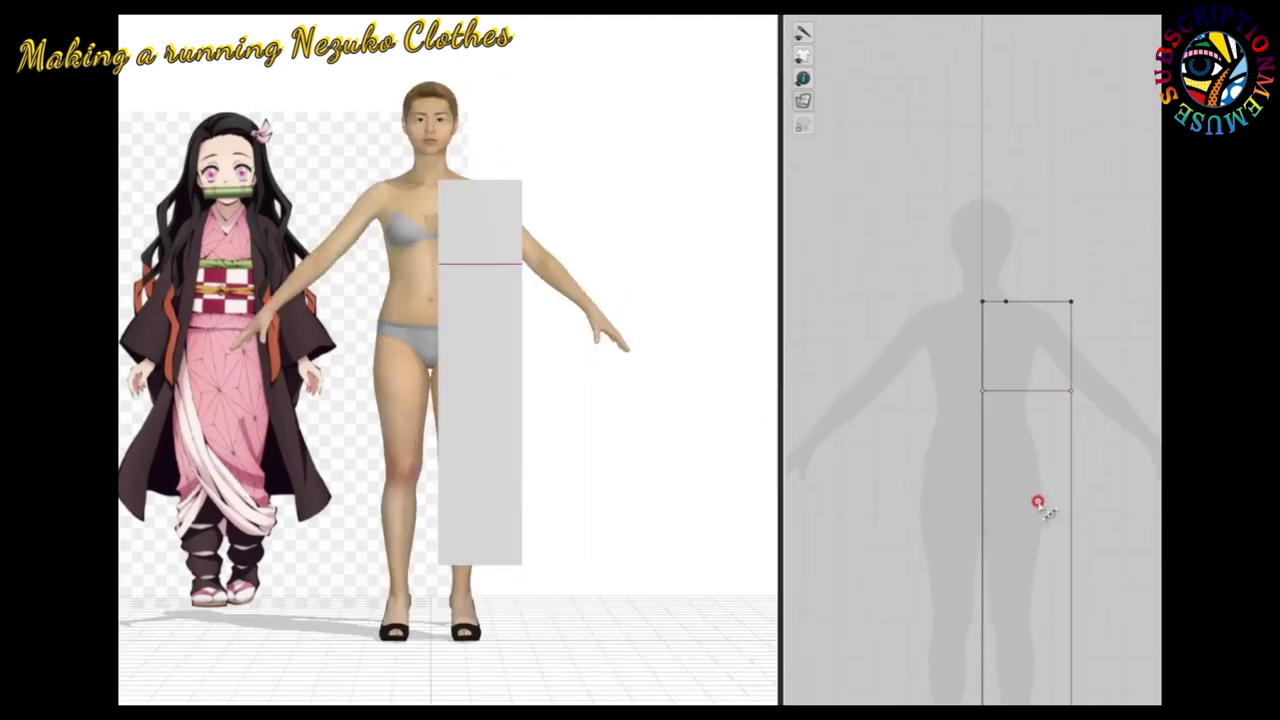
pyautogui.scroll(-1, 1060, 530)
pyautogui.scroll(1, 1089, 557)
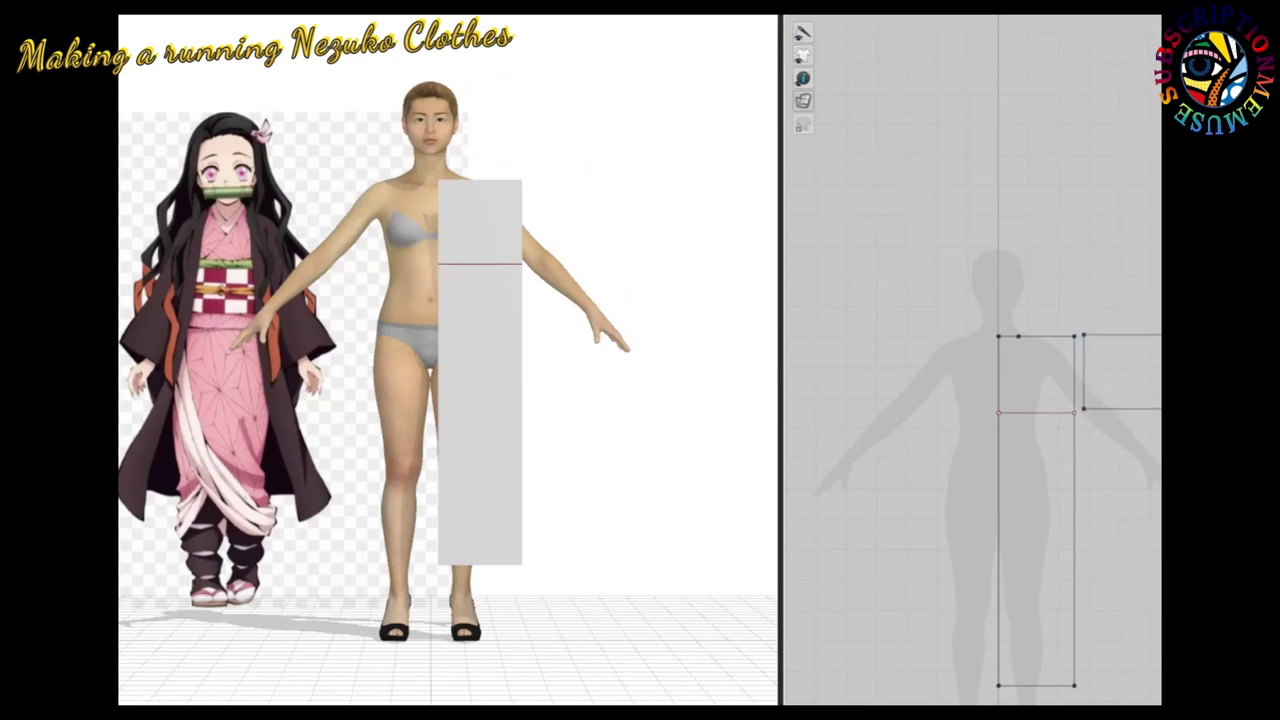
# Reposition and resize the sleeve rectangle to fit the arm, test-simulating and then undoing.
pyautogui.click(1120, 372)
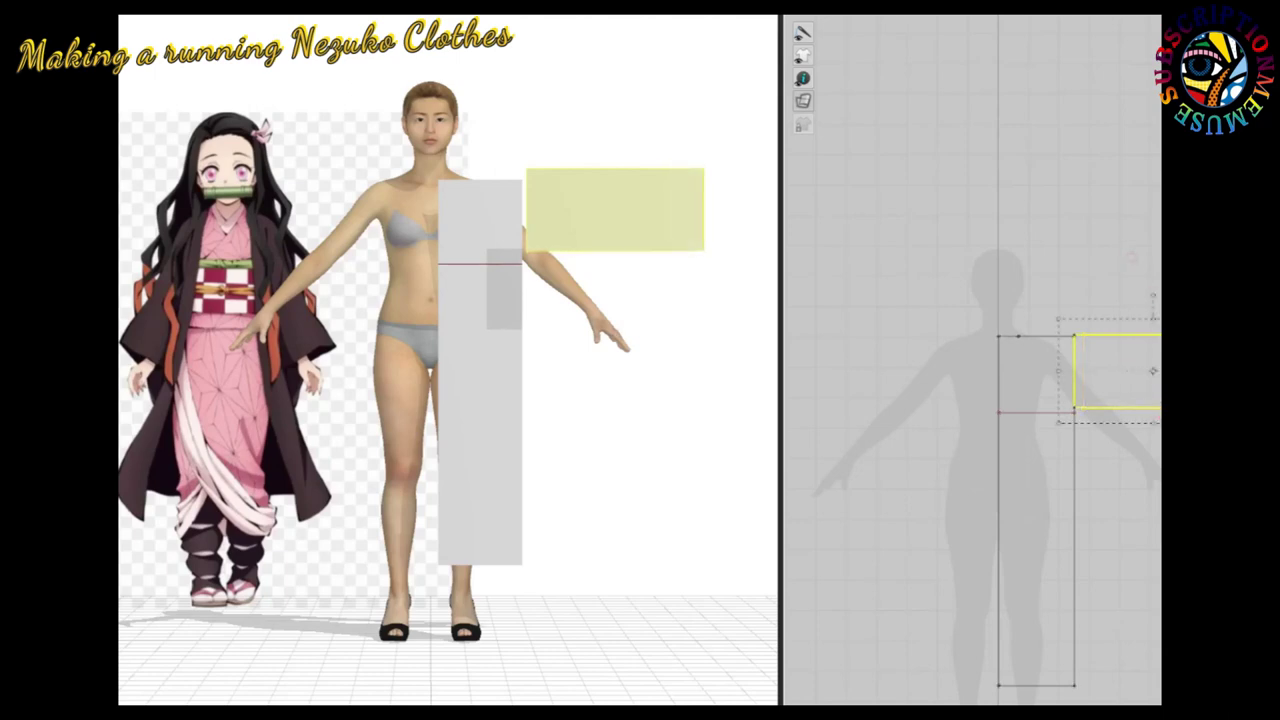
pyautogui.scroll(1, 1150, 405)
pyautogui.scroll(2, 1150, 405)
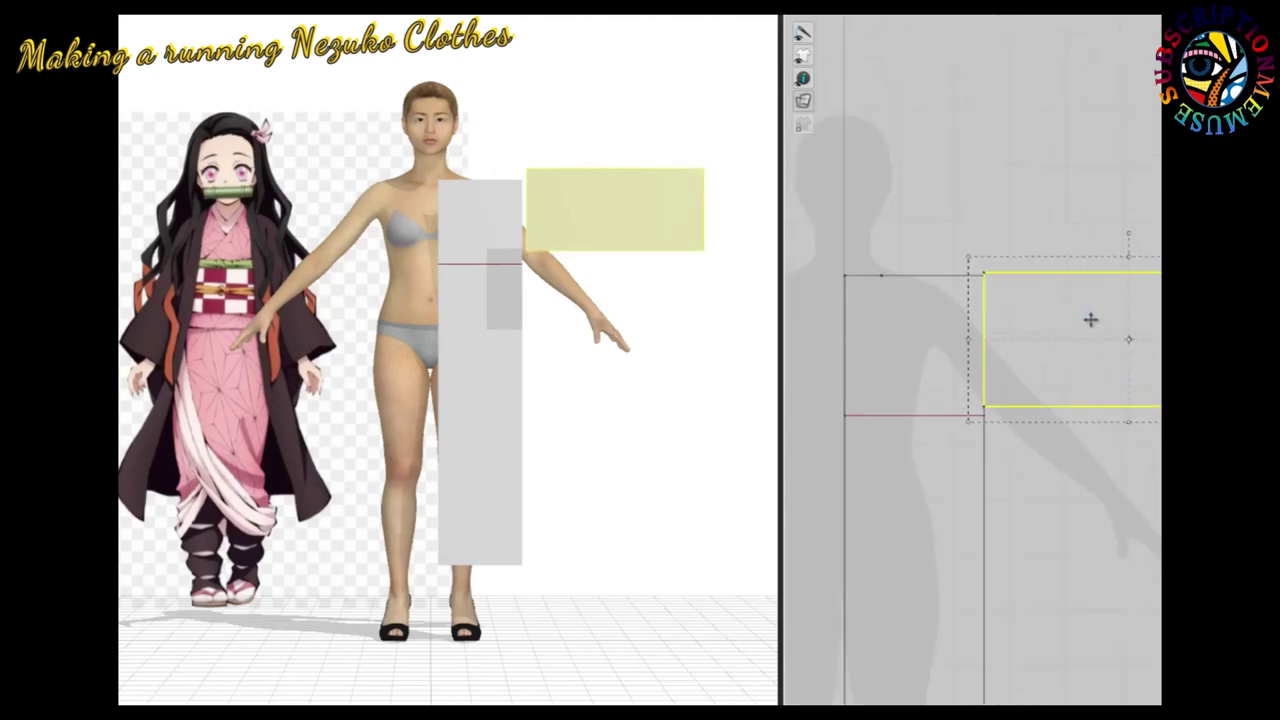
pyautogui.moveTo(1090, 319); pyautogui.dragTo(1090, 321)
pyautogui.moveTo(1152, 425); pyautogui.dragTo(943, 69)
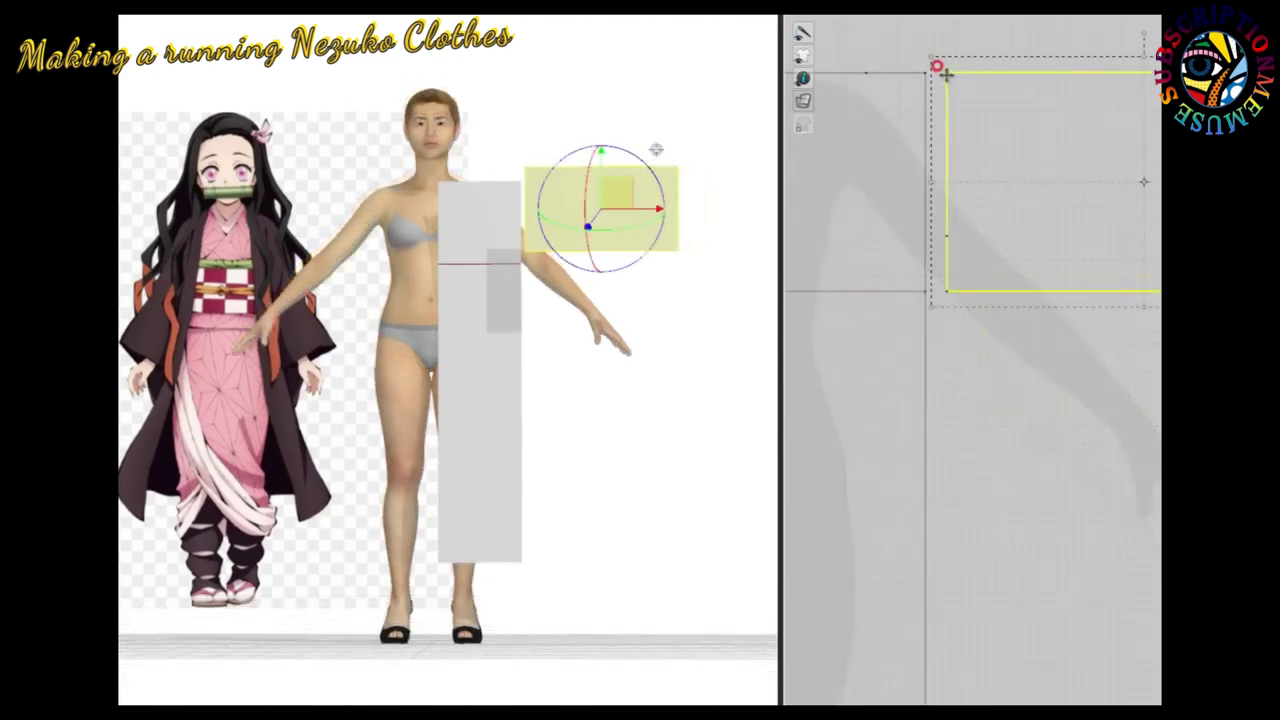
pyautogui.press('space')
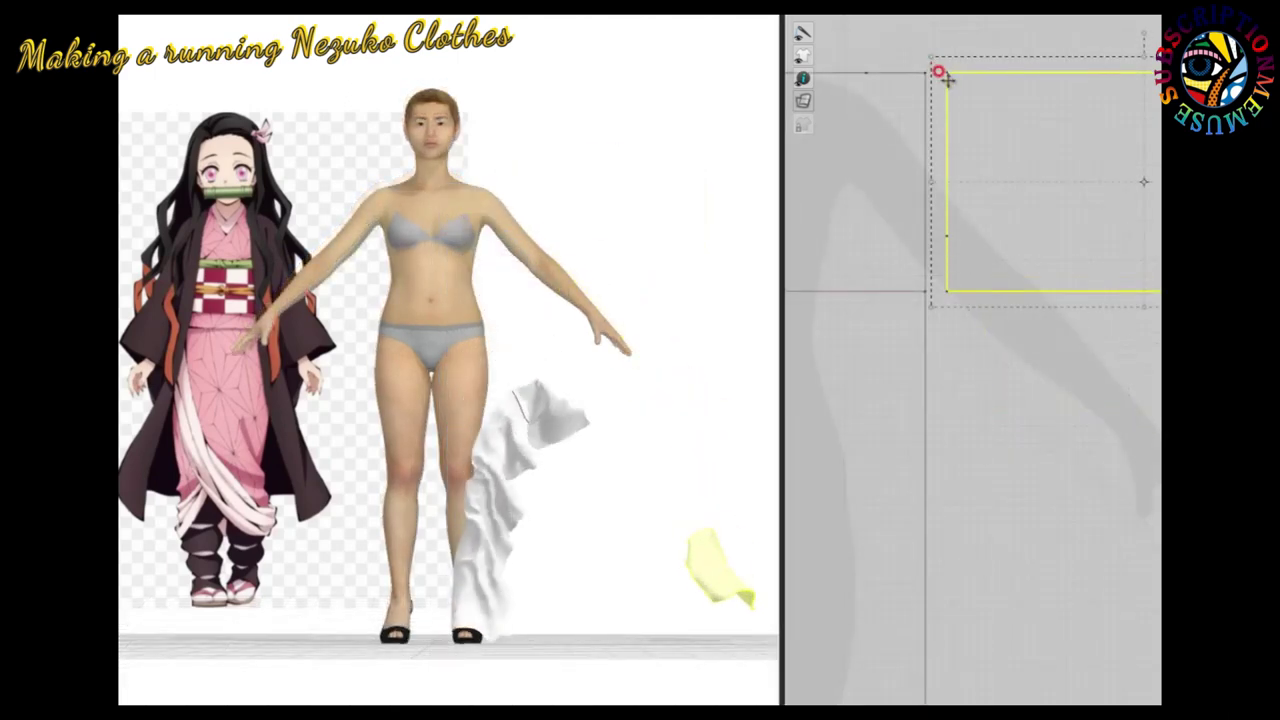
pyautogui.hotkey('ctrl', 'z')
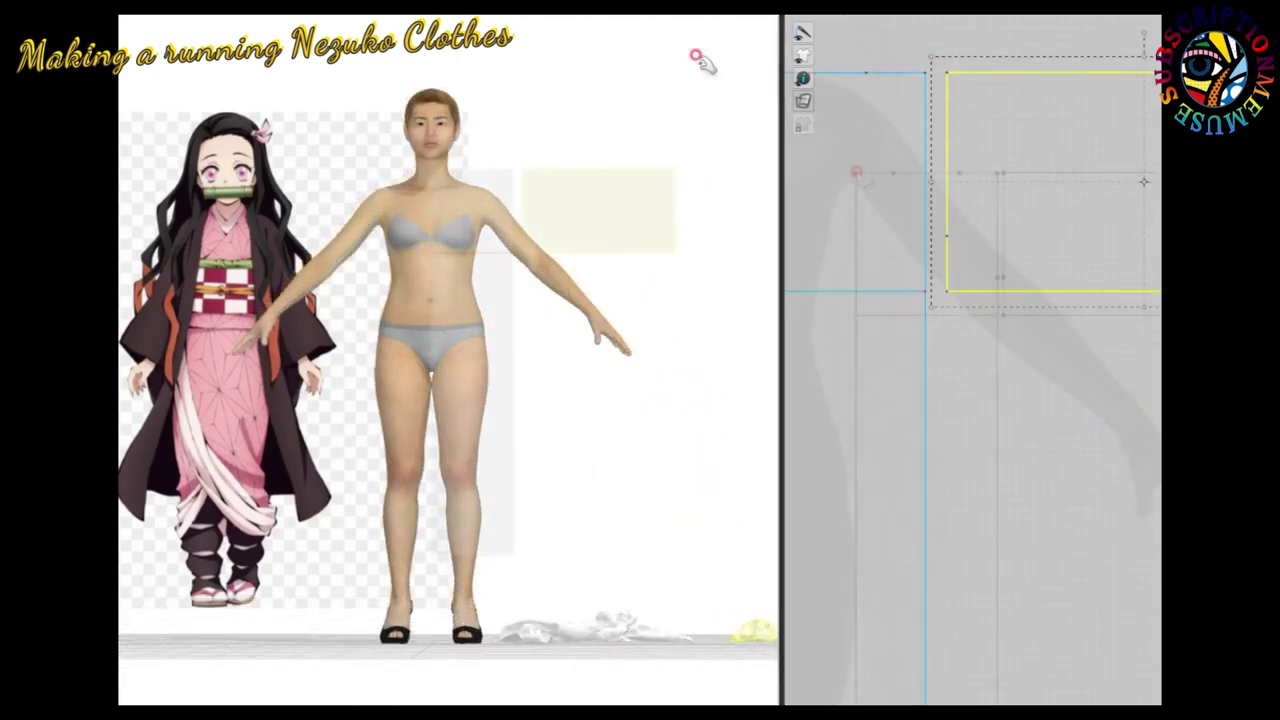
# Slant the front panel's top corner, narrow the panel, and pull the point down into a V collar.
pyautogui.moveTo(855, 172); pyautogui.dragTo(855, 278)
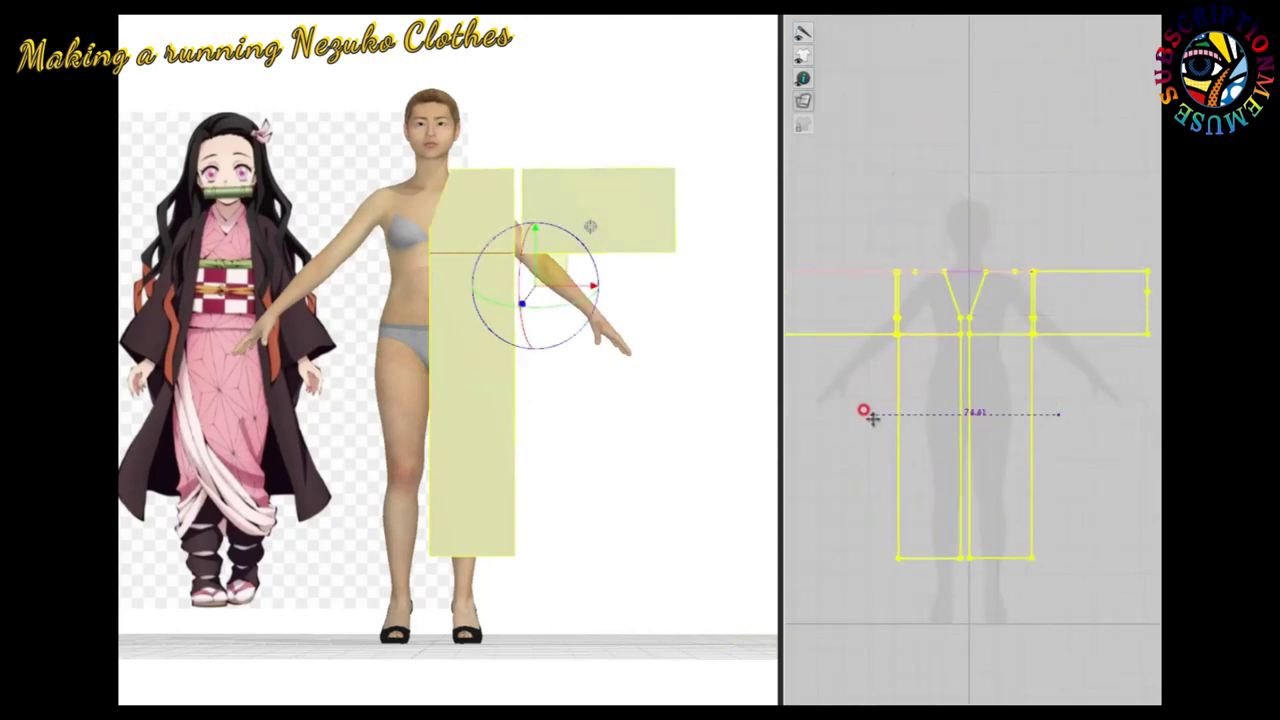
pyautogui.moveTo(872, 418); pyautogui.dragTo(879, 418)
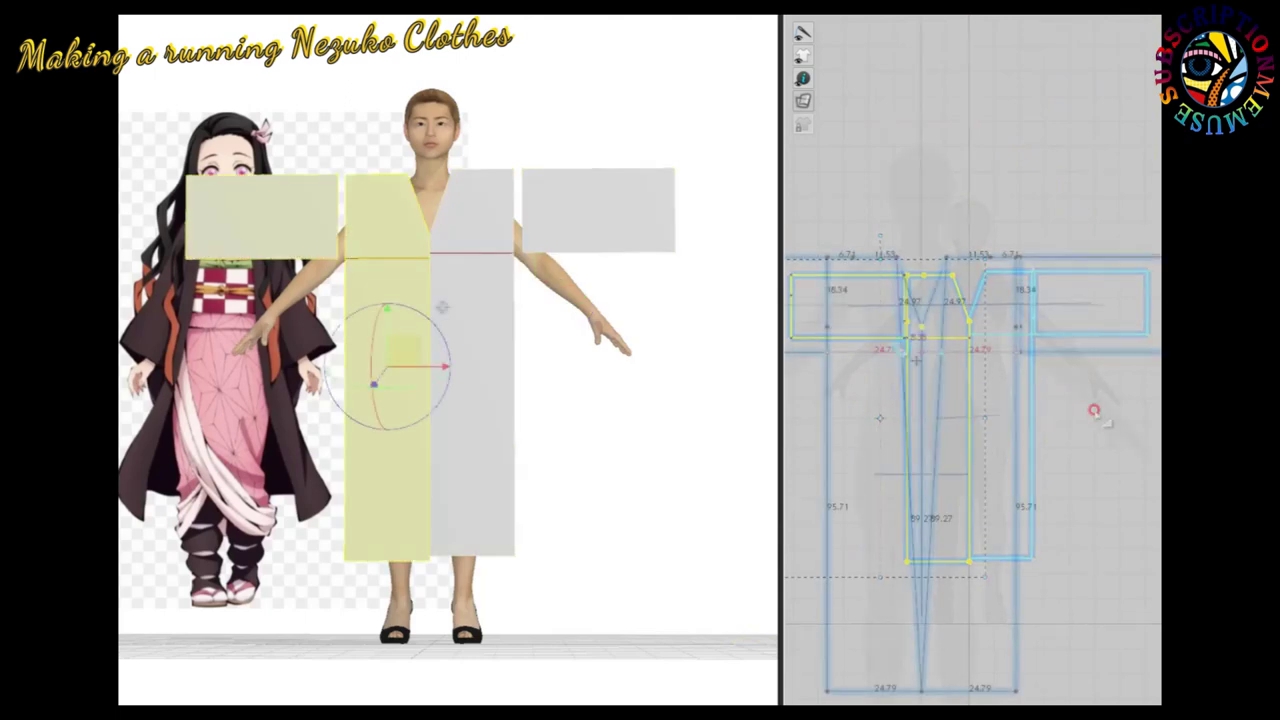
pyautogui.moveTo(941, 343)
pyautogui.mouseDown()
pyautogui.moveTo(954, 341)
pyautogui.moveTo(985, 416)
pyautogui.moveTo(1029, 443)
pyautogui.mouseUp()
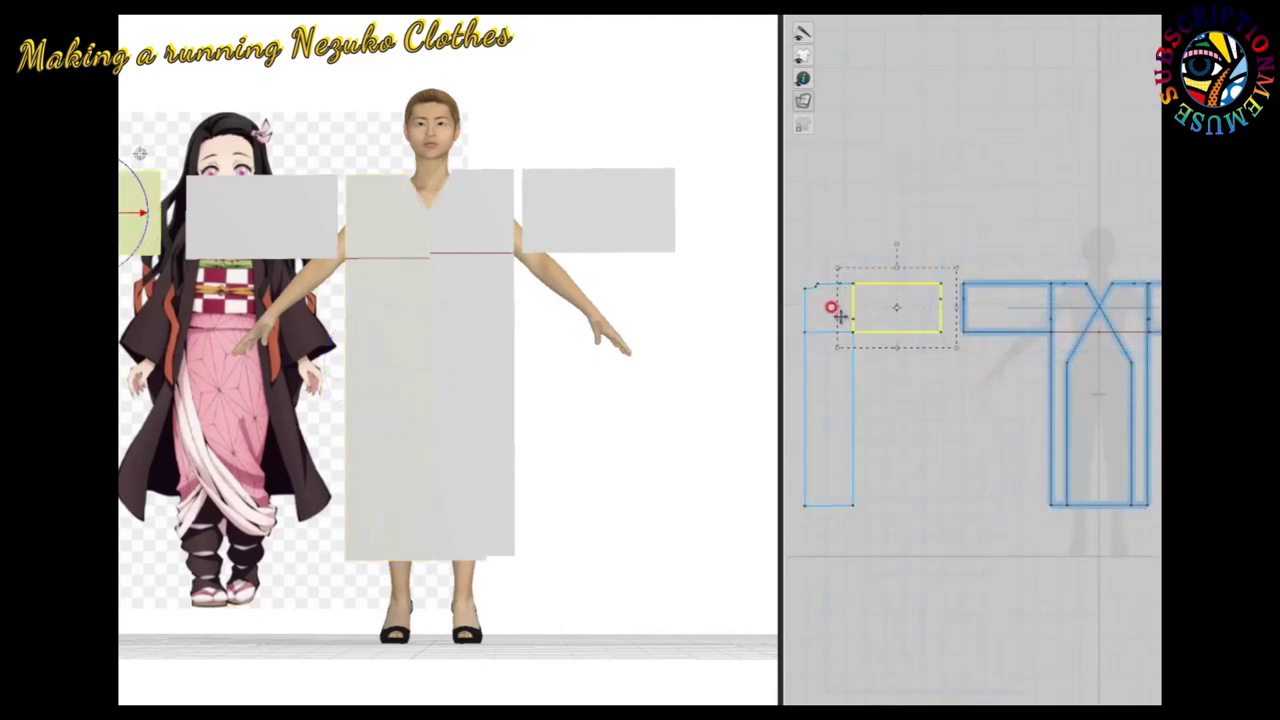
# Check the pieces from the back and side views, then wrap the front panel around the torso.
pyautogui.scroll(-2, 766, 406)
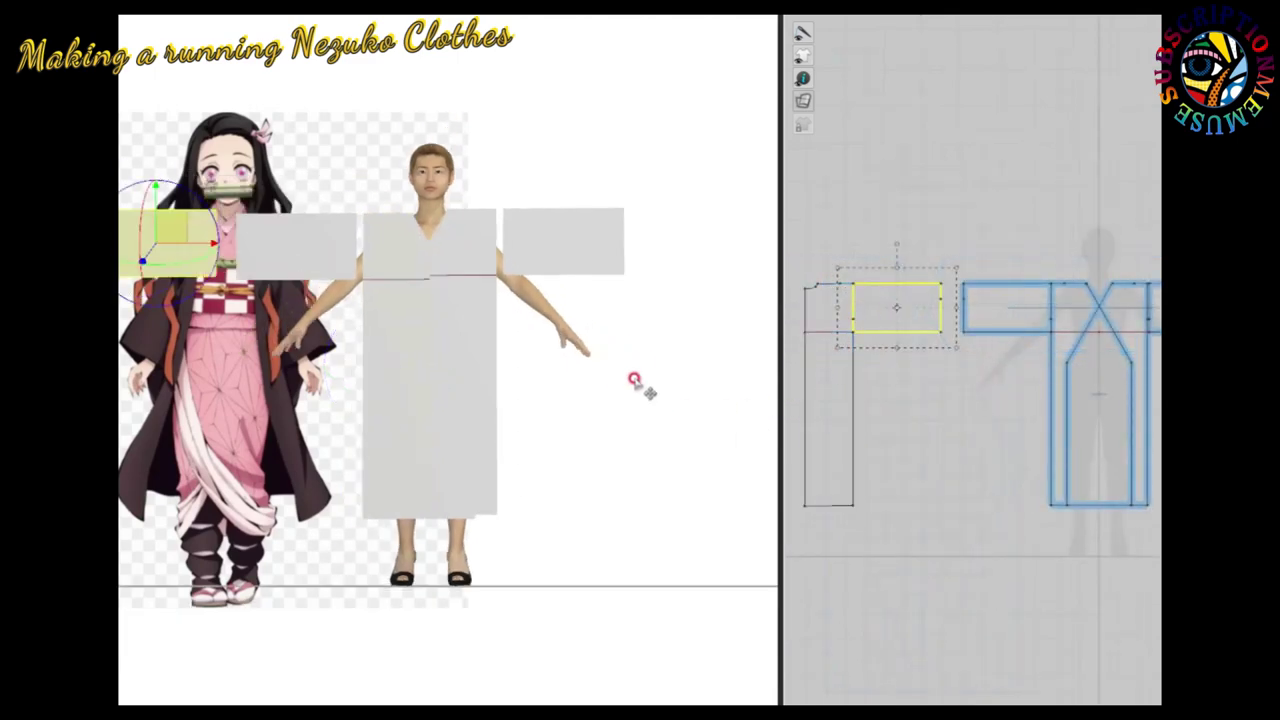
pyautogui.moveTo(635, 380)
pyautogui.mouseDown(button='right')
pyautogui.moveTo(529, 363)
pyautogui.moveTo(449, 369)
pyautogui.moveTo(605, 362)
pyautogui.moveTo(551, 391)
pyautogui.moveTo(606, 374)
pyautogui.moveTo(614, 434)
pyautogui.moveTo(523, 337)
pyautogui.moveTo(385, 340)
pyautogui.mouseUp(button='right')
pyautogui.press('8')
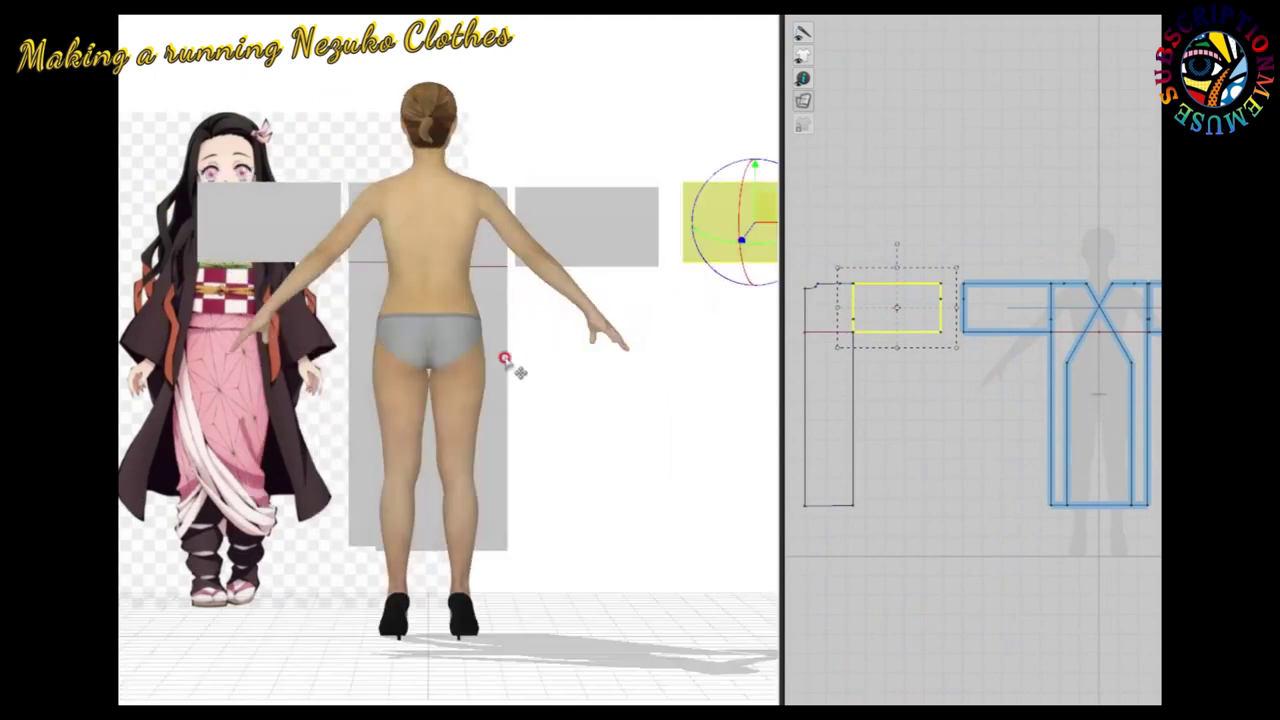
pyautogui.press('4')
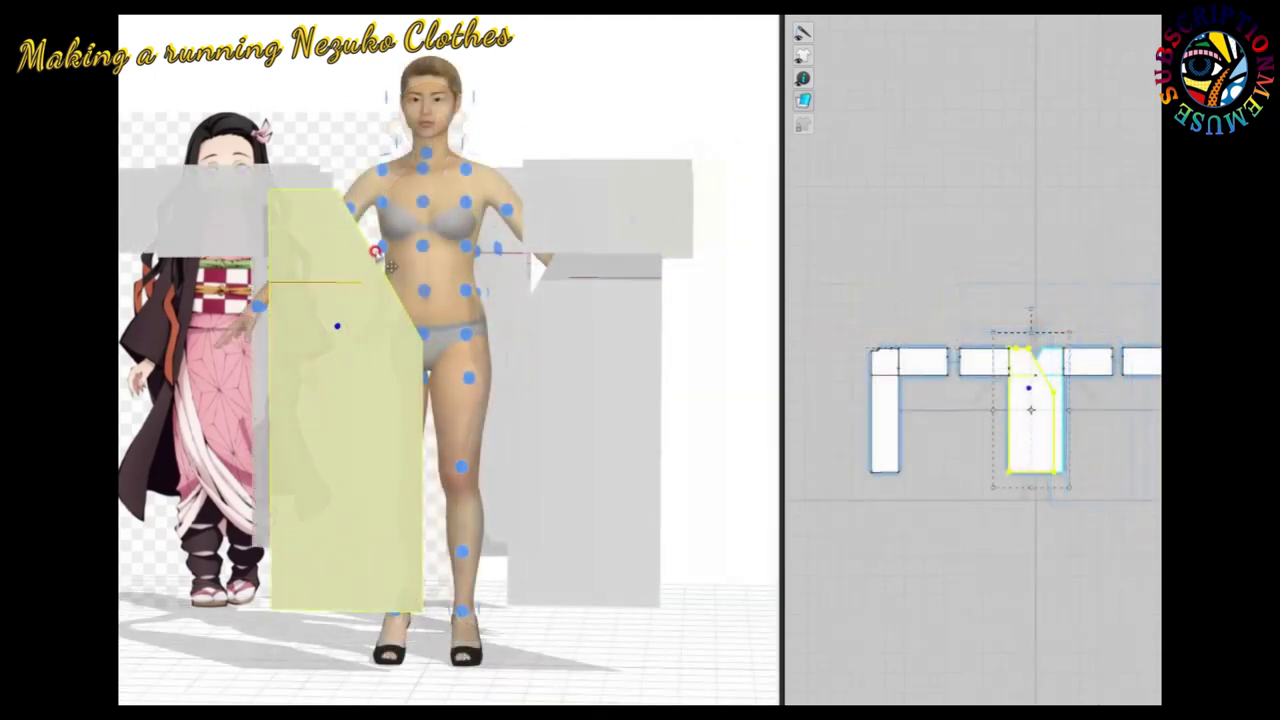
pyautogui.click(388, 262)
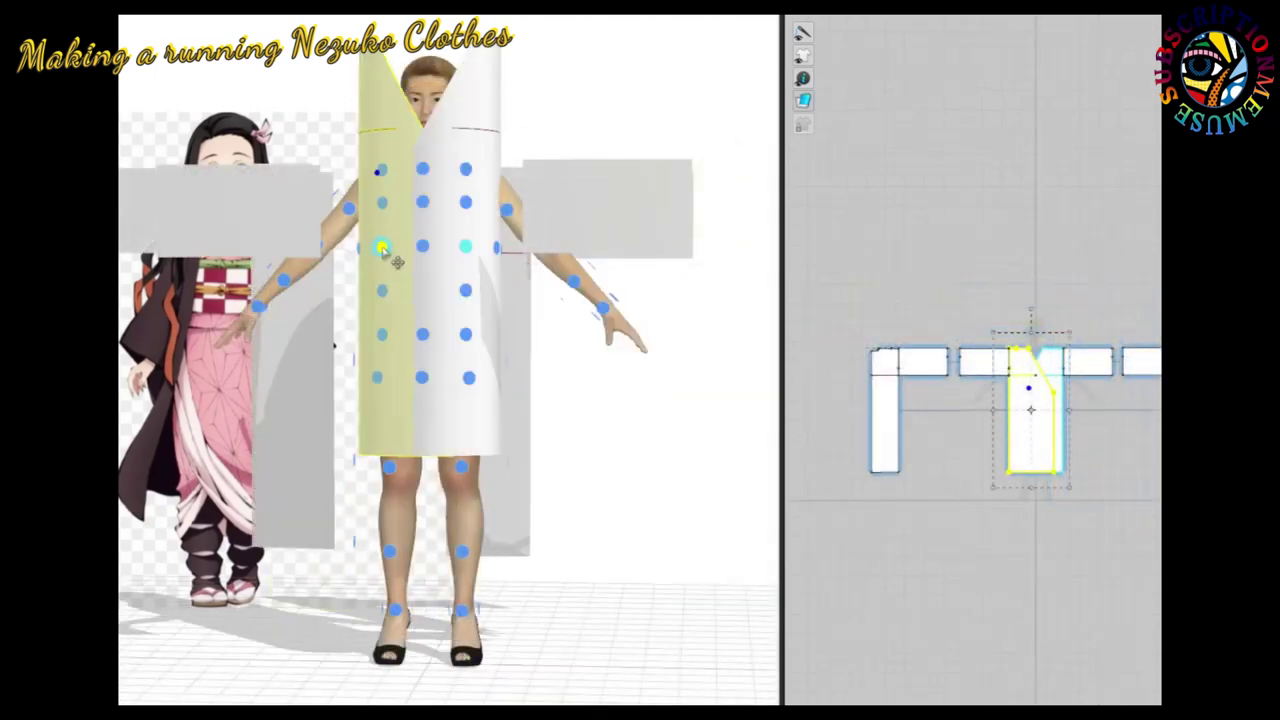
# Orbit around the torso, back and side to check the placed back panels and sleeves.
pyautogui.moveTo(489, 291)
pyautogui.mouseDown(button='right')
pyautogui.moveTo(400, 286)
pyautogui.moveTo(500, 287)
pyautogui.mouseUp(button='right')
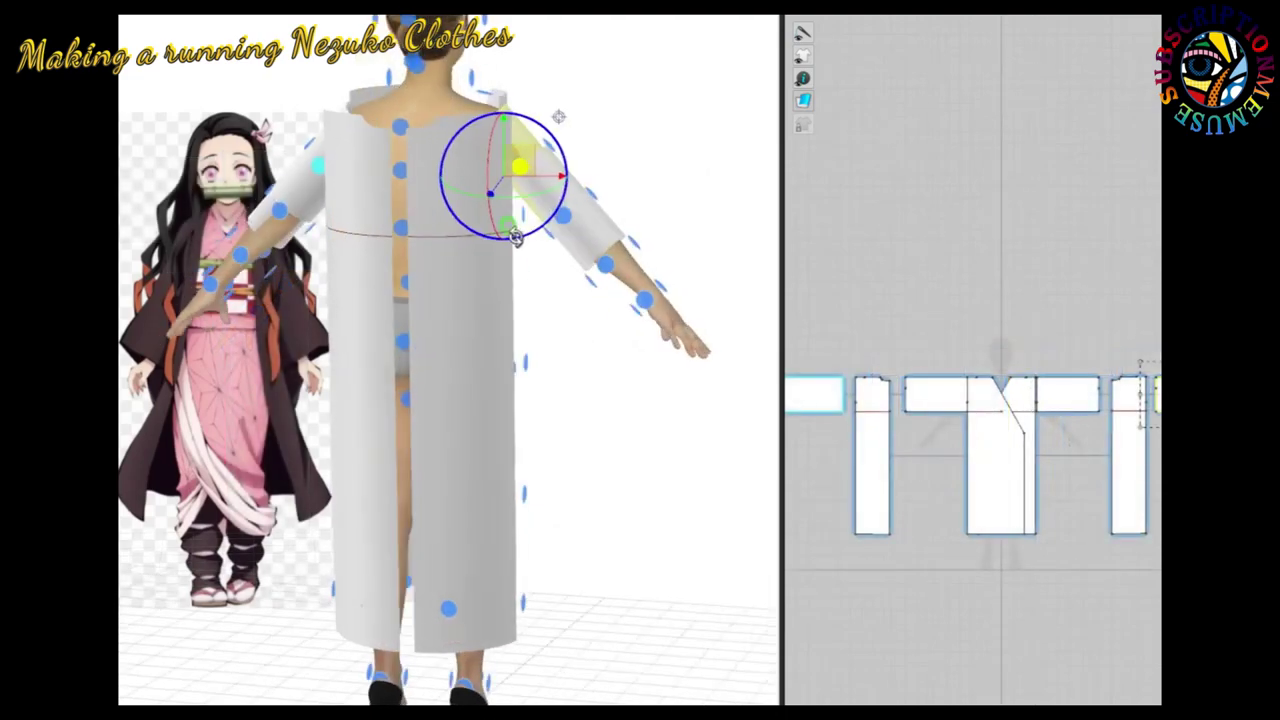
pyautogui.moveTo(508, 177)
pyautogui.mouseDown(button='right')
pyautogui.moveTo(428, 249)
pyautogui.moveTo(371, 277)
pyautogui.moveTo(588, 250)
pyautogui.moveTo(563, 249)
pyautogui.mouseUp(button='right')
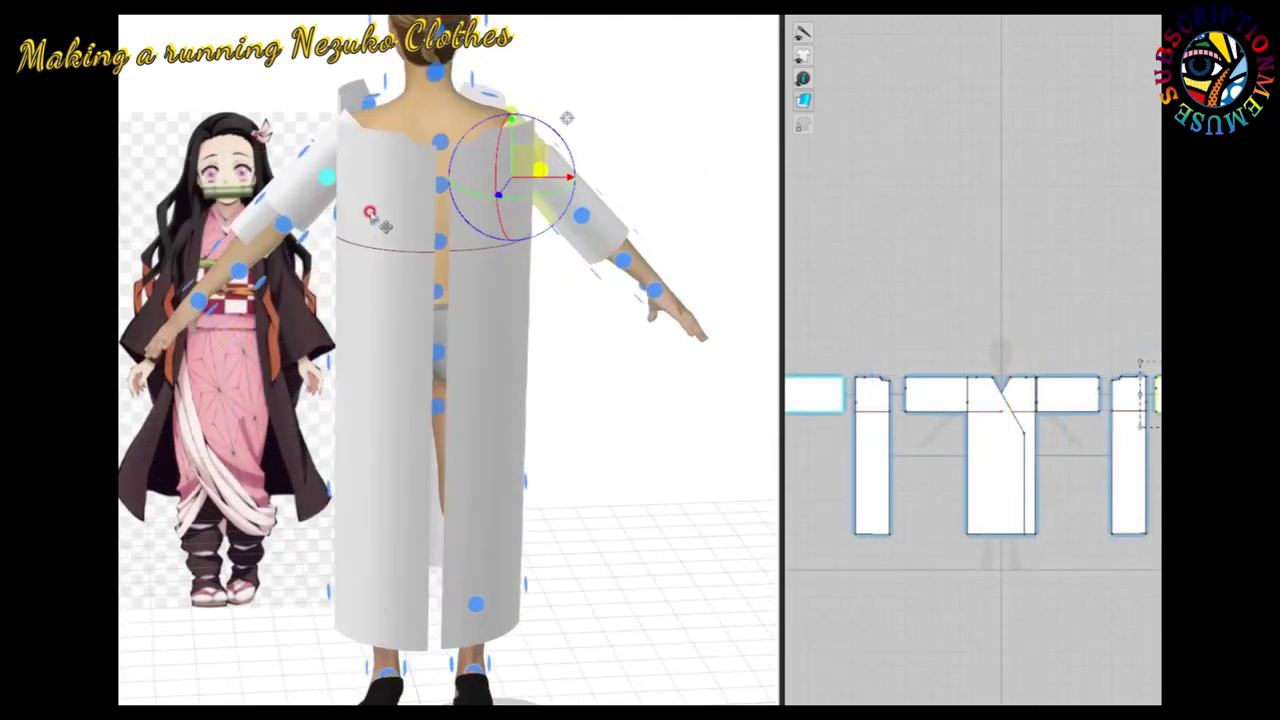
pyautogui.moveTo(433, 272)
pyautogui.mouseDown(button='right')
pyautogui.moveTo(466, 294)
pyautogui.moveTo(334, 243)
pyautogui.moveTo(511, 263)
pyautogui.mouseUp(button='right')
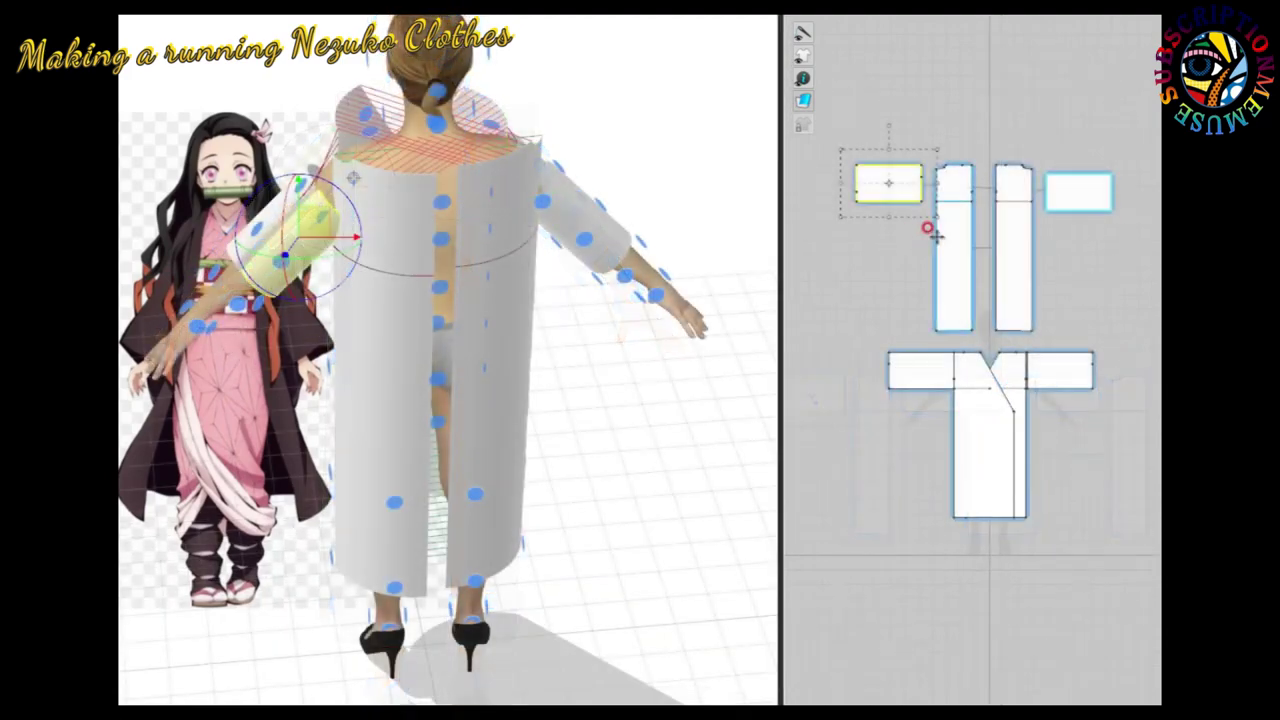
# Select the left vertical body panel for sewing, then hide the arrangement points.
pyautogui.click(957, 247)
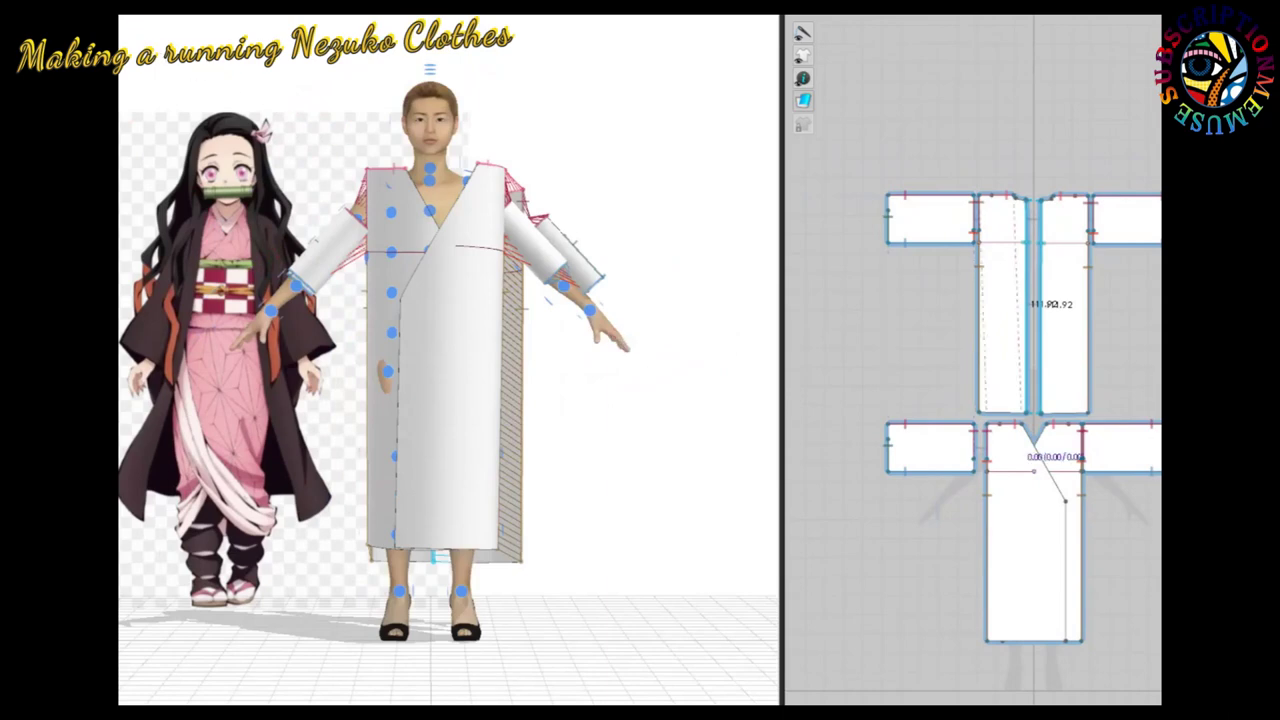
pyautogui.press('space')
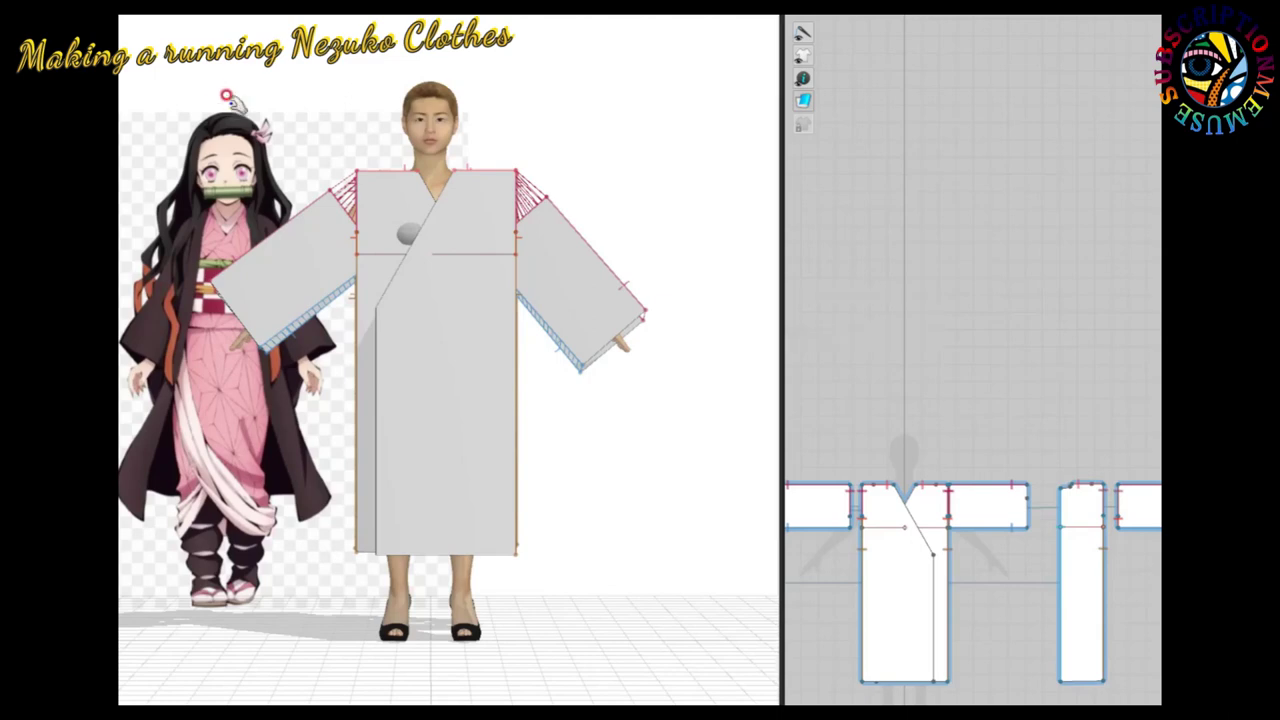
# Simulate until the kimono drapes into a soft white robe, then orbit to inspect it.
pyautogui.press('space')
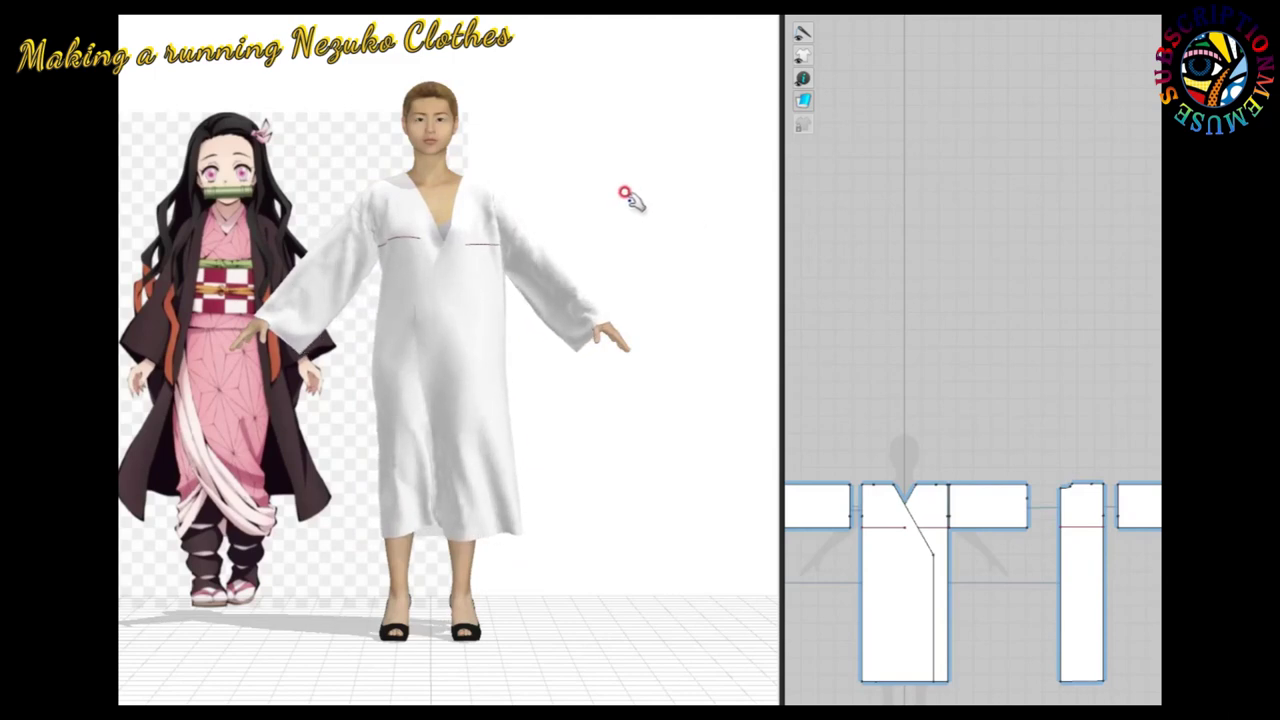
pyautogui.moveTo(591, 209); pyautogui.dragTo(508, 233, button='right')
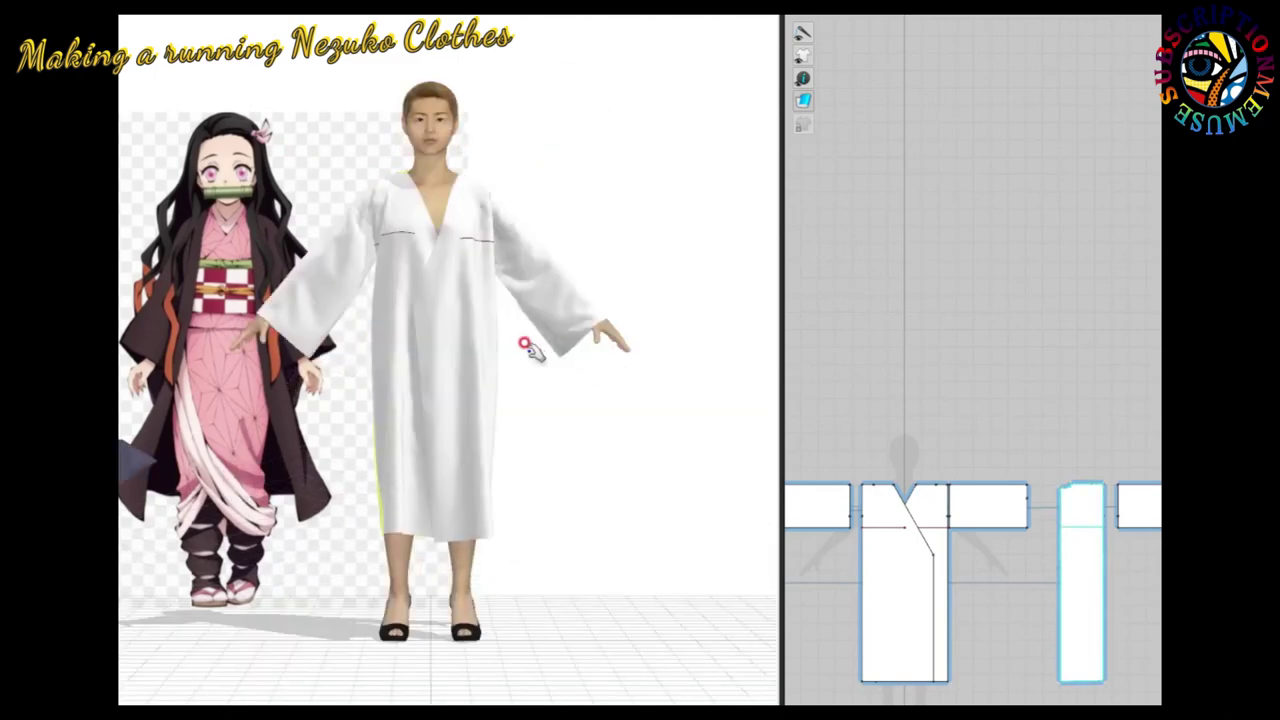
# Pan the 3D view to frame the robe for applying the pink asanoha fabric.
pyautogui.moveTo(527, 345)
pyautogui.mouseDown(button='middle')
pyautogui.moveTo(543, 366)
pyautogui.moveTo(627, 374)
pyautogui.mouseUp(button='middle')
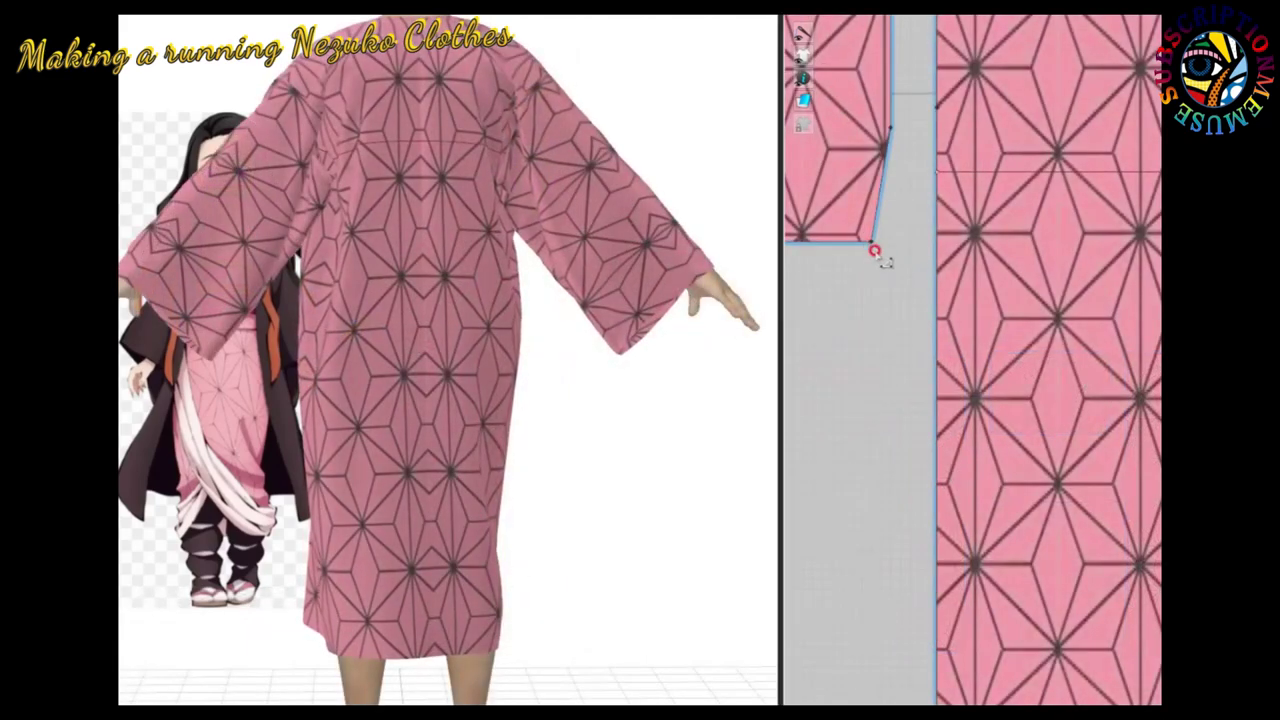
# Move the sleeve's lower inner corner 3 cm inward, then select the front body panel.
pyautogui.moveTo(882, 253); pyautogui.dragTo(851, 252)
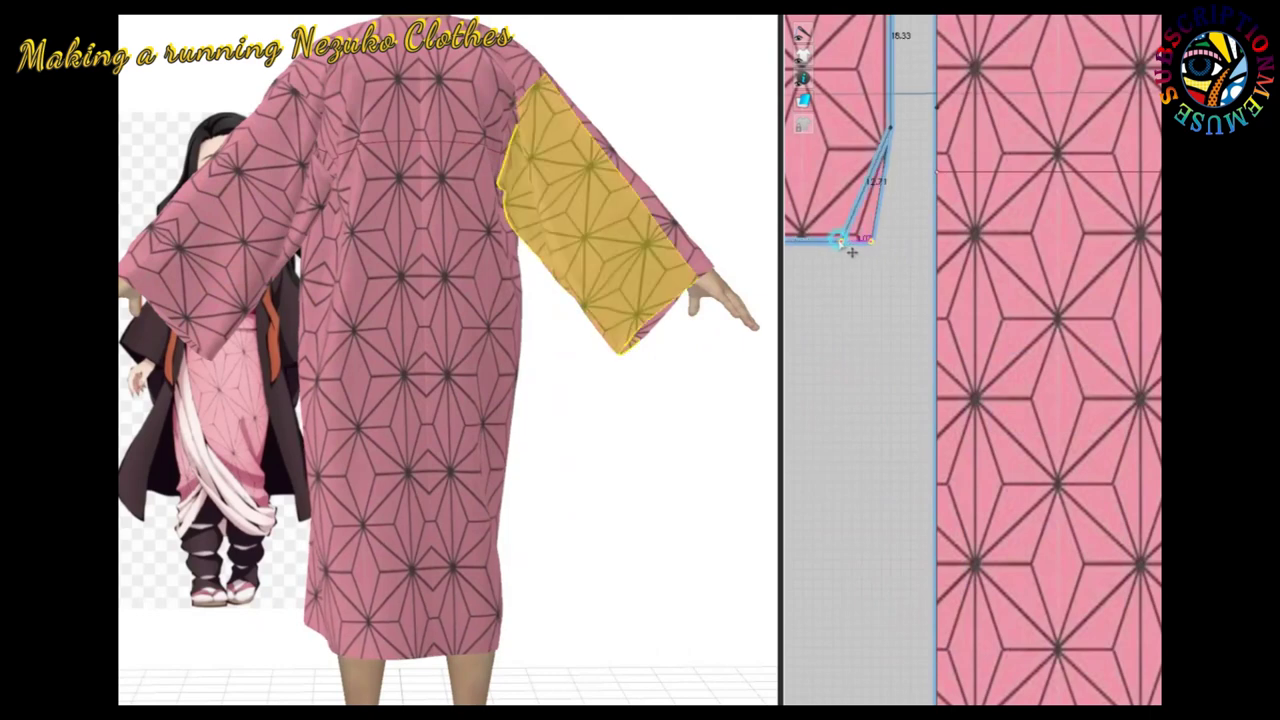
pyautogui.rightClick(839, 243)
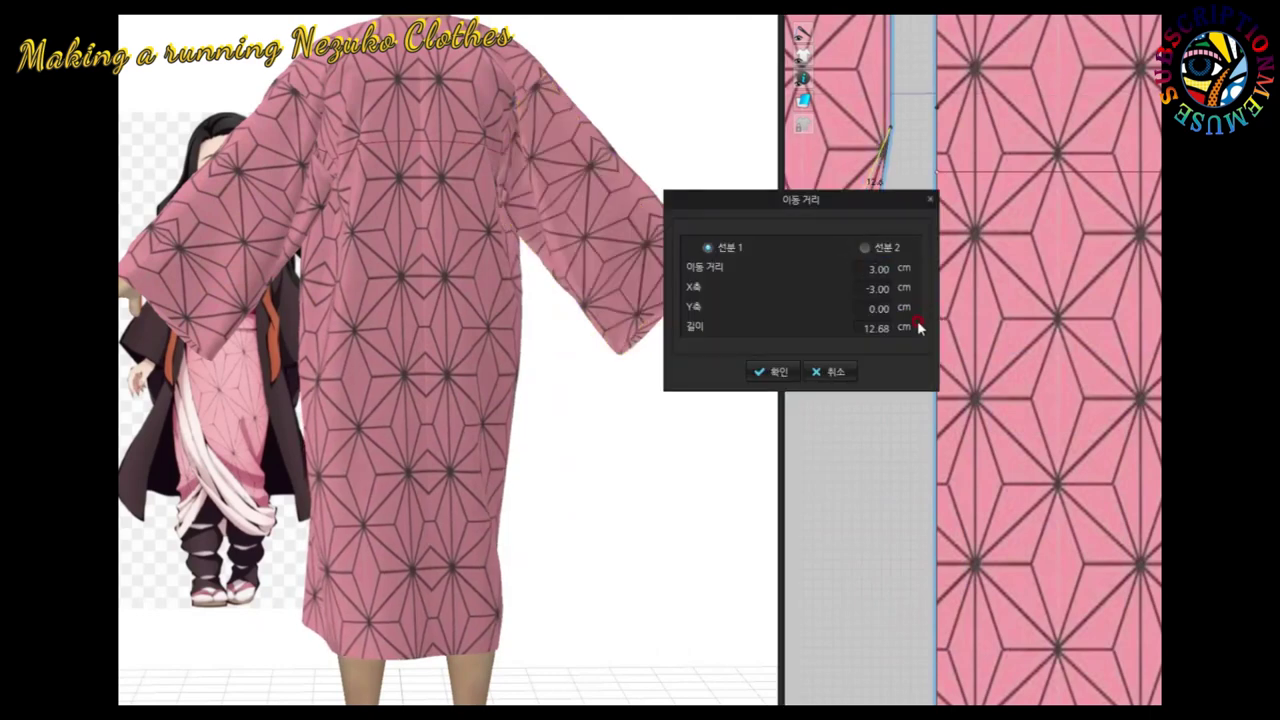
pyautogui.click(777, 372)
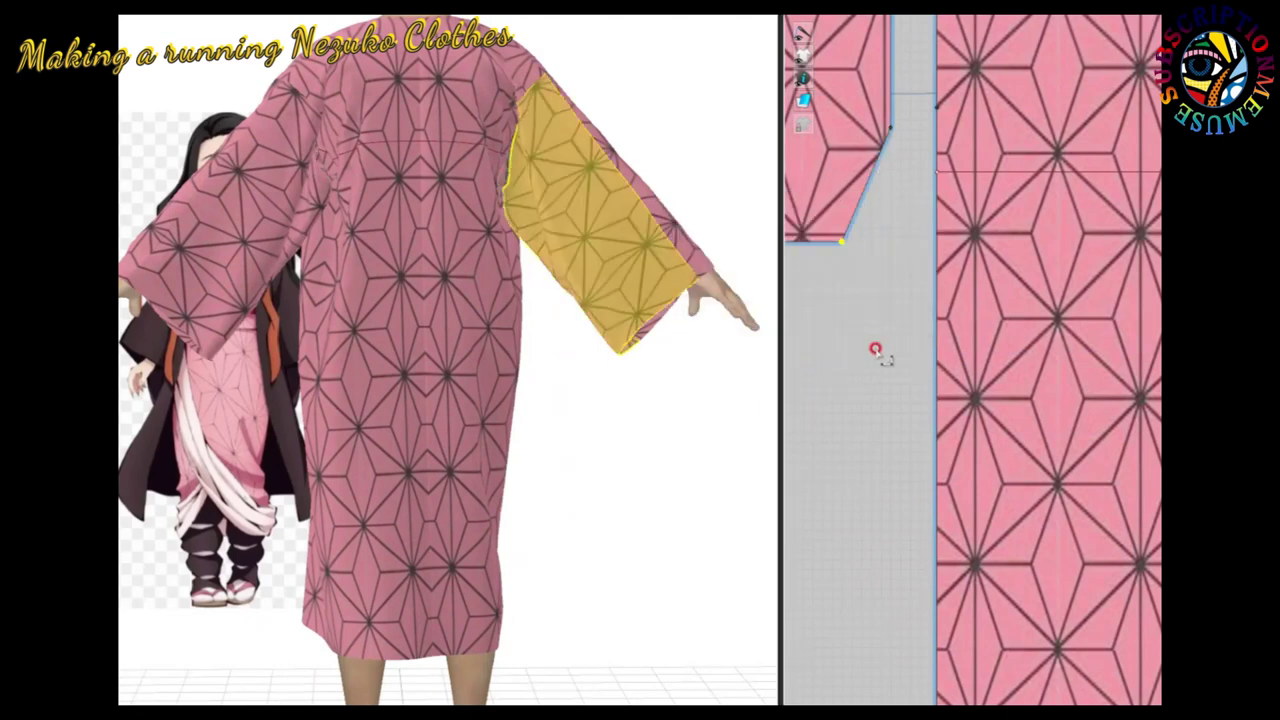
pyautogui.scroll(-3, 875, 350)
pyautogui.scroll(-2, 974, 386)
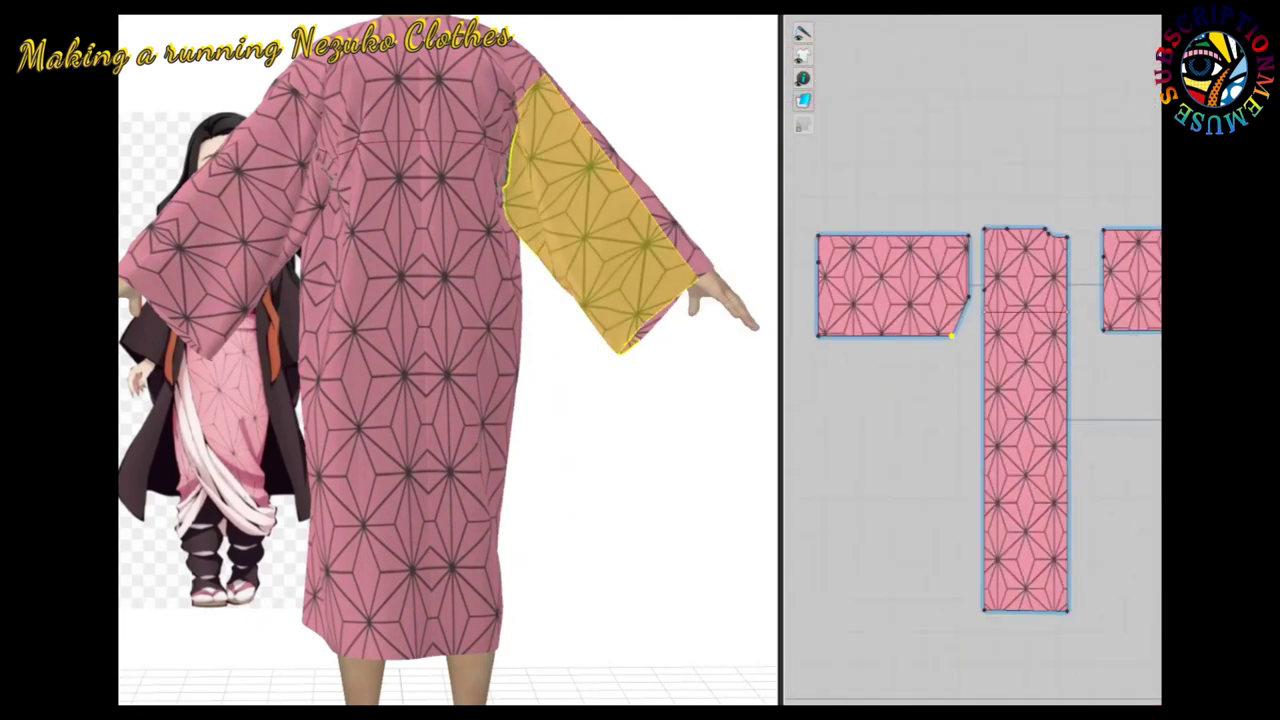
pyautogui.scroll(1, 1000, 420)
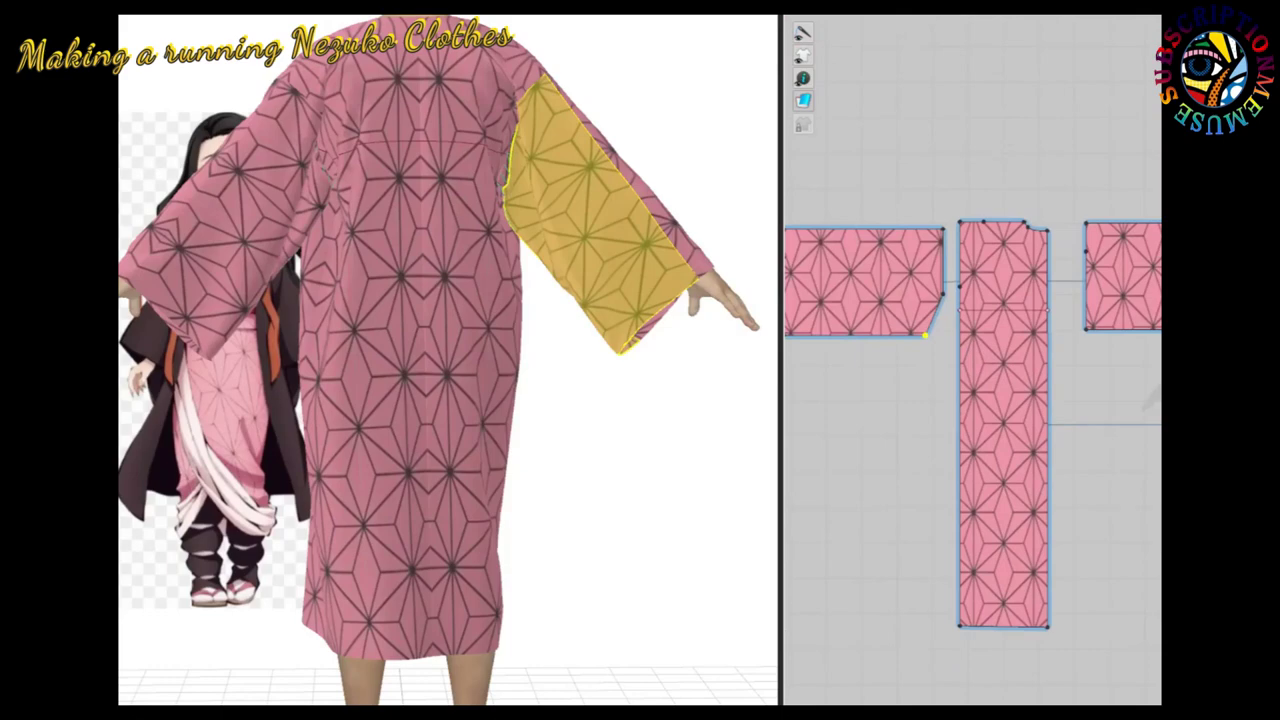
pyautogui.click(595, 222)
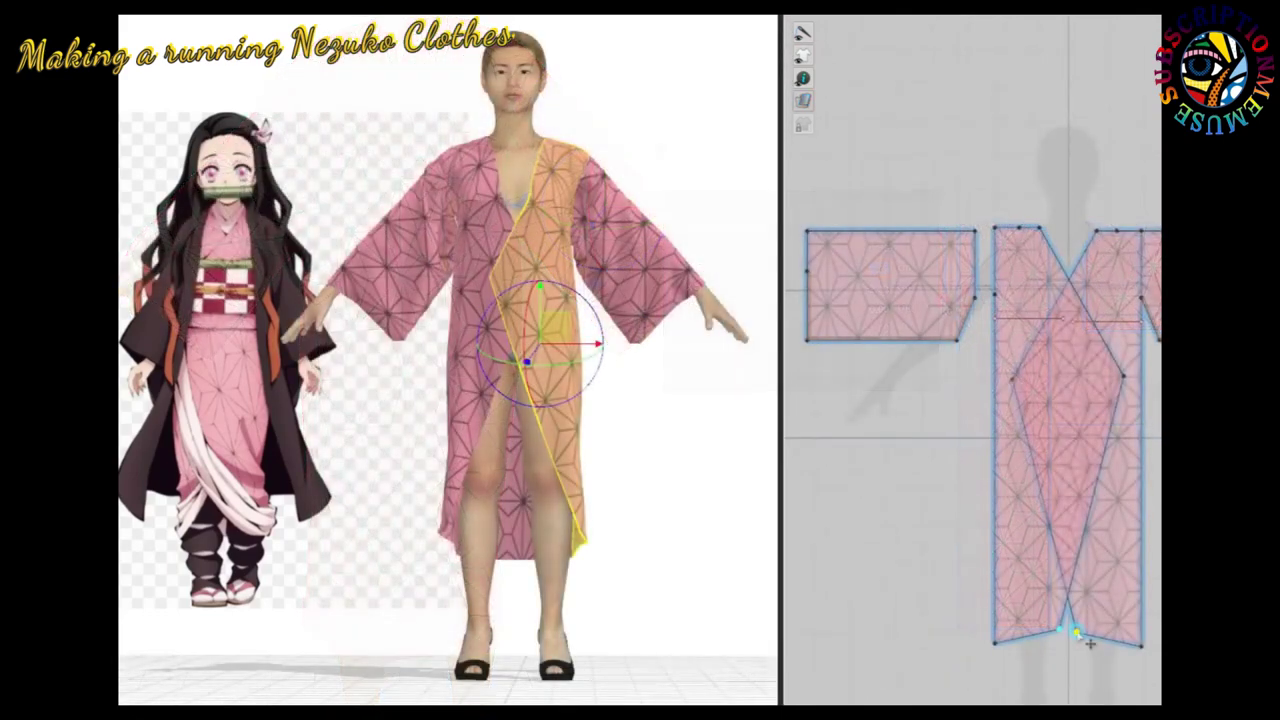
# Drag the front panels' inner bottom vertices until the overlap lines cross and meet at the hem.
pyautogui.moveTo(1084, 644); pyautogui.dragTo(1113, 627)
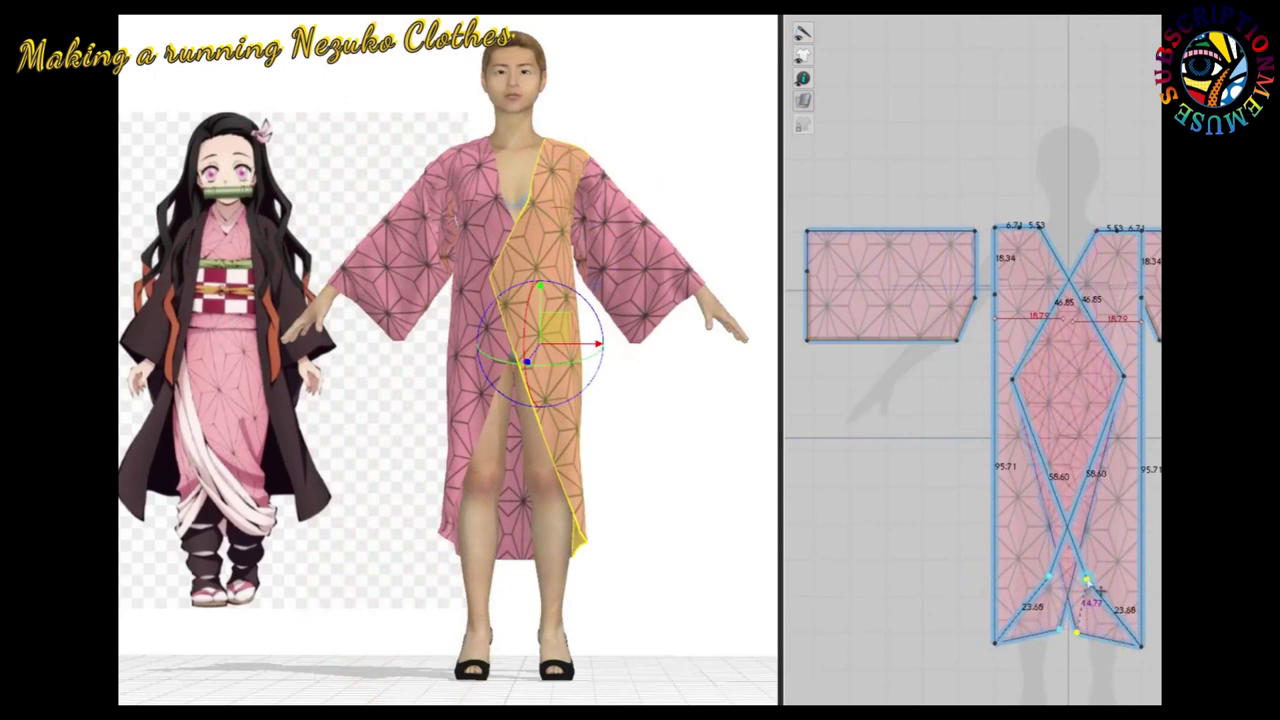
pyautogui.moveTo(1100, 590); pyautogui.dragTo(1093, 583)
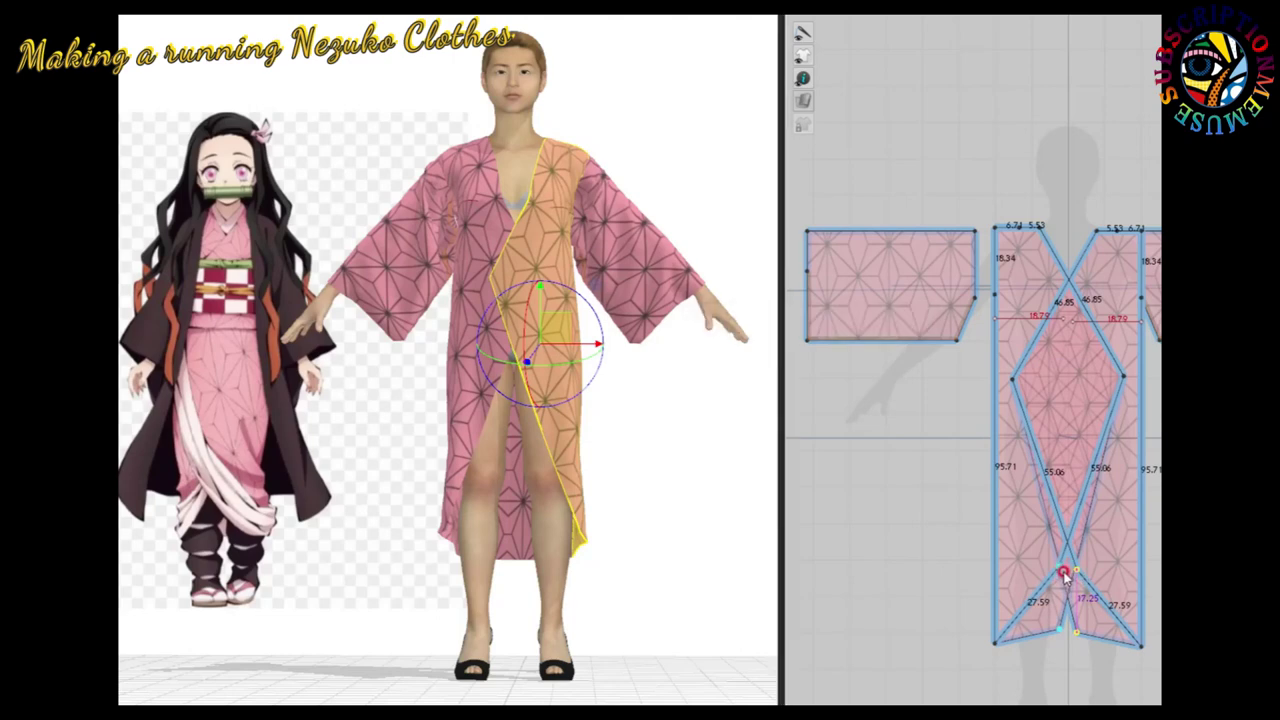
pyautogui.moveTo(1065, 575); pyautogui.dragTo(1065, 576)
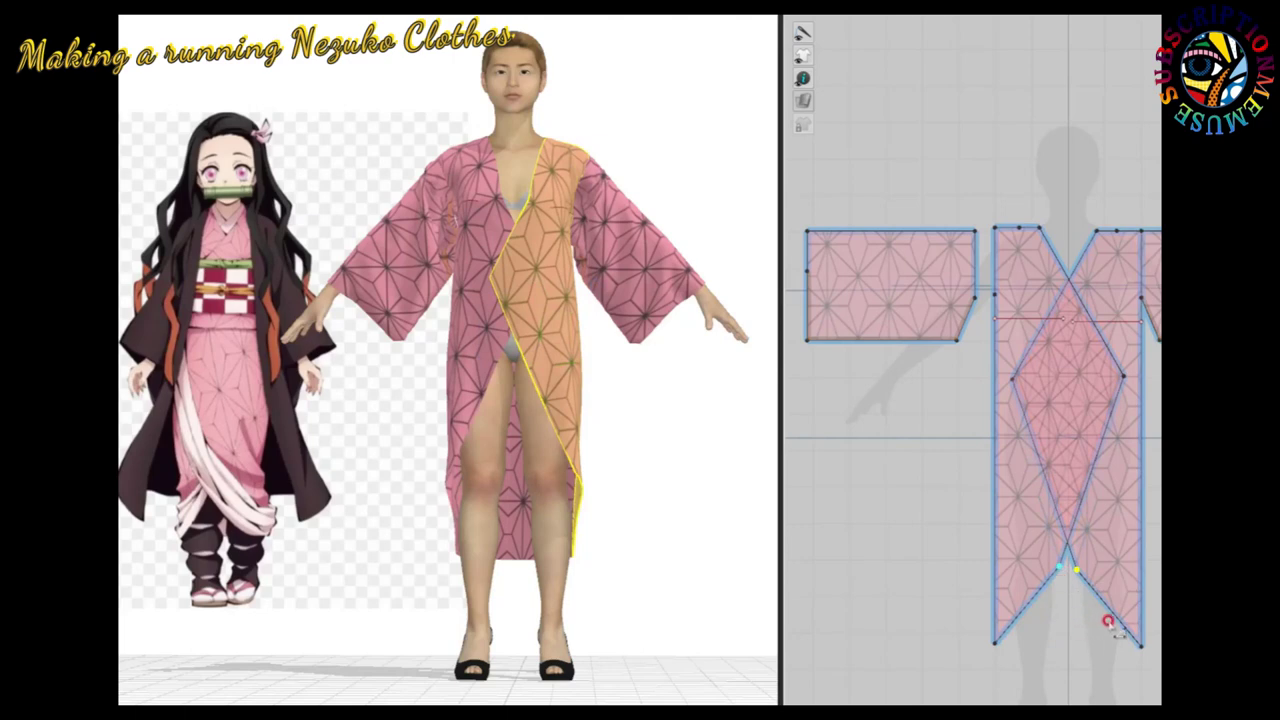
pyautogui.moveTo(1108, 621); pyautogui.dragTo(1098, 622)
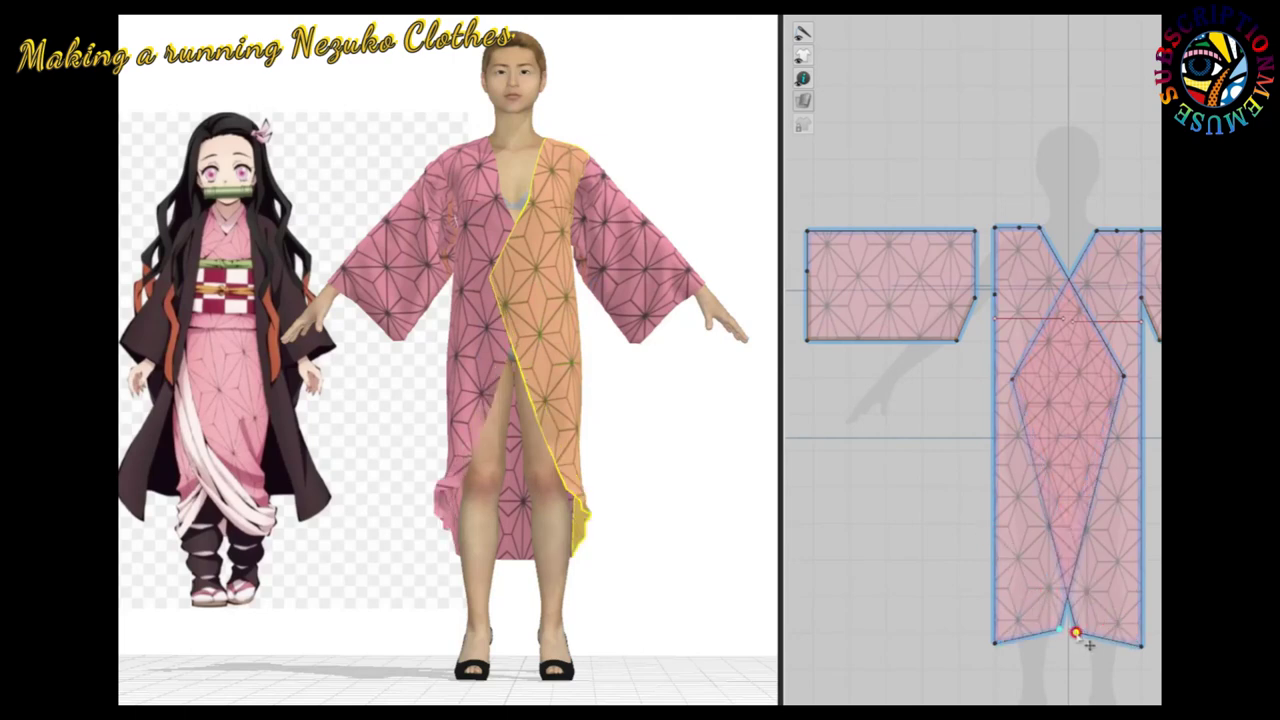
pyautogui.moveTo(1089, 643); pyautogui.dragTo(1056, 627)
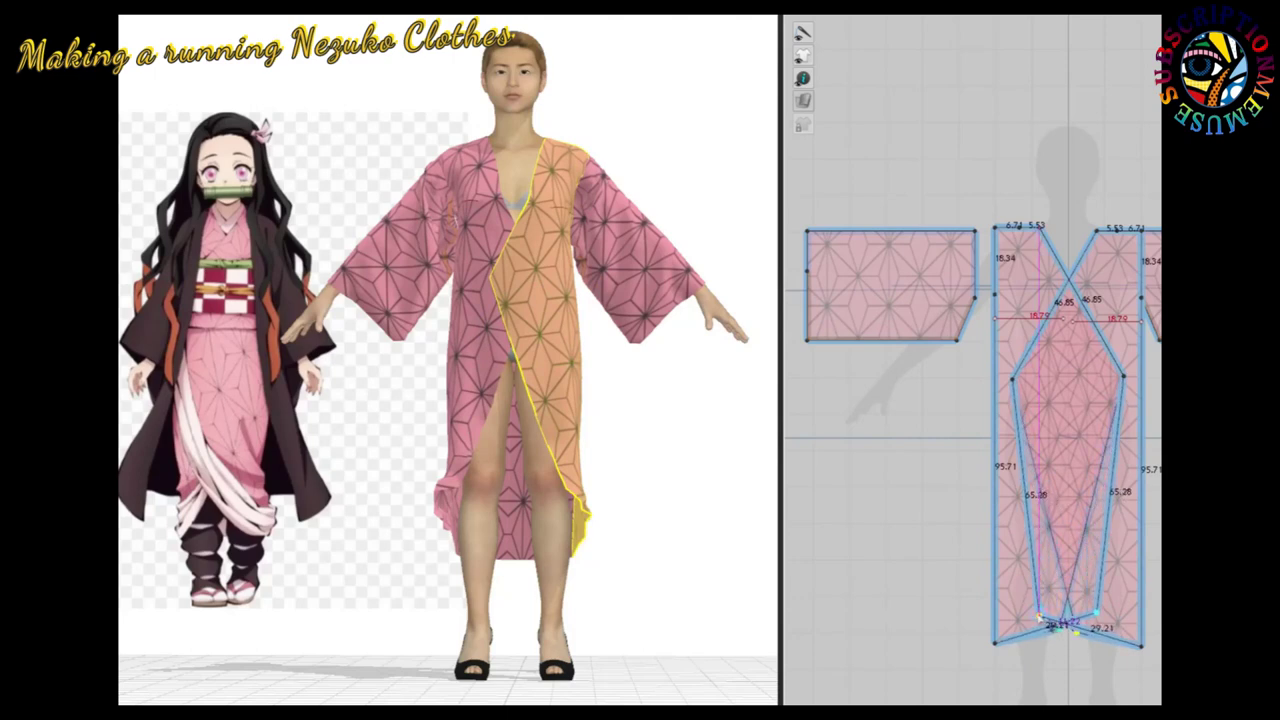
pyautogui.moveTo(1045, 622); pyautogui.dragTo(1038, 614)
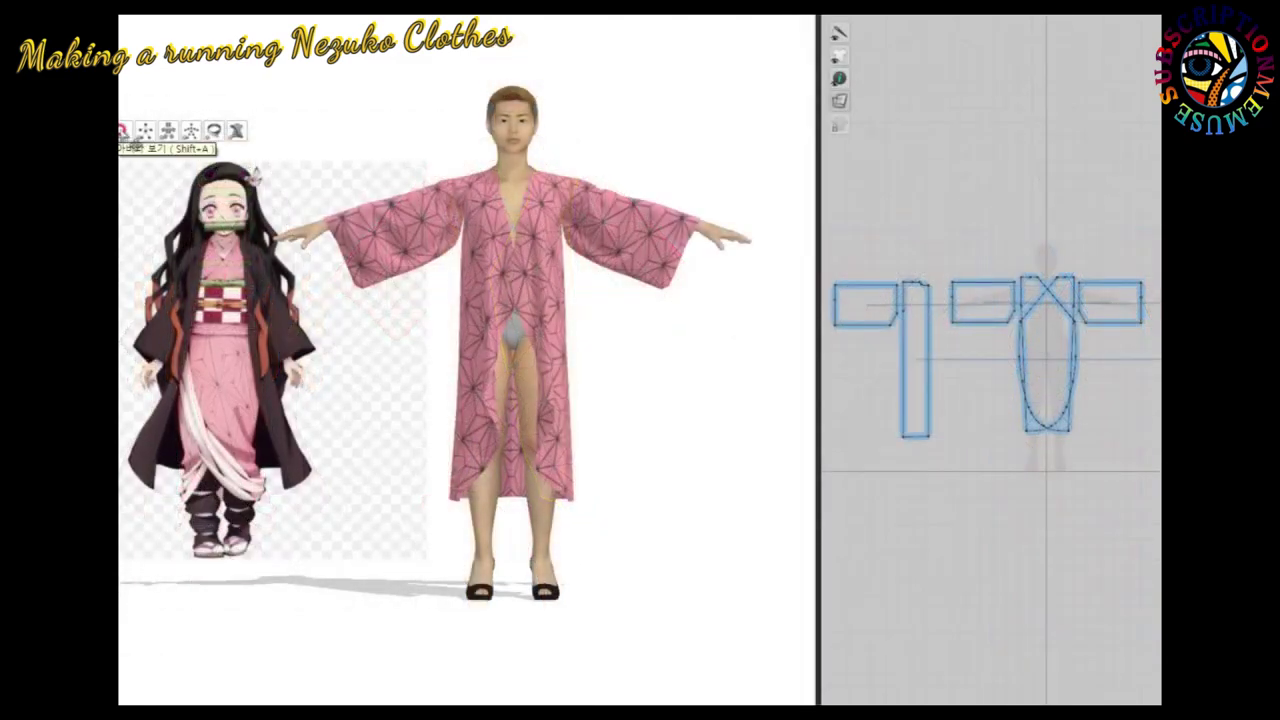
# Hide the avatar and rotate the view to inspect the garment on its own.
pyautogui.click(126, 133)
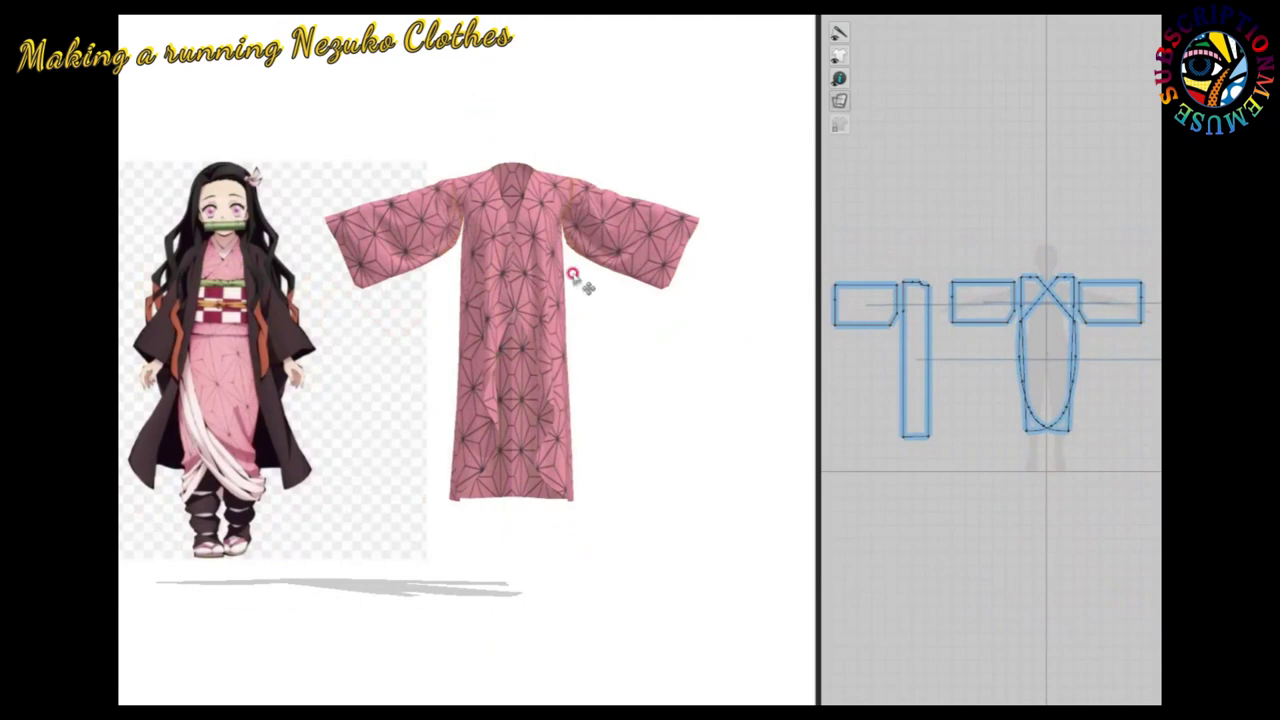
pyautogui.moveTo(728, 585)
pyautogui.mouseDown(button='right')
pyautogui.moveTo(594, 591)
pyautogui.moveTo(628, 571)
pyautogui.moveTo(703, 580)
pyautogui.moveTo(643, 573)
pyautogui.moveTo(660, 560)
pyautogui.moveTo(731, 560)
pyautogui.moveTo(646, 552)
pyautogui.mouseUp(button='right')
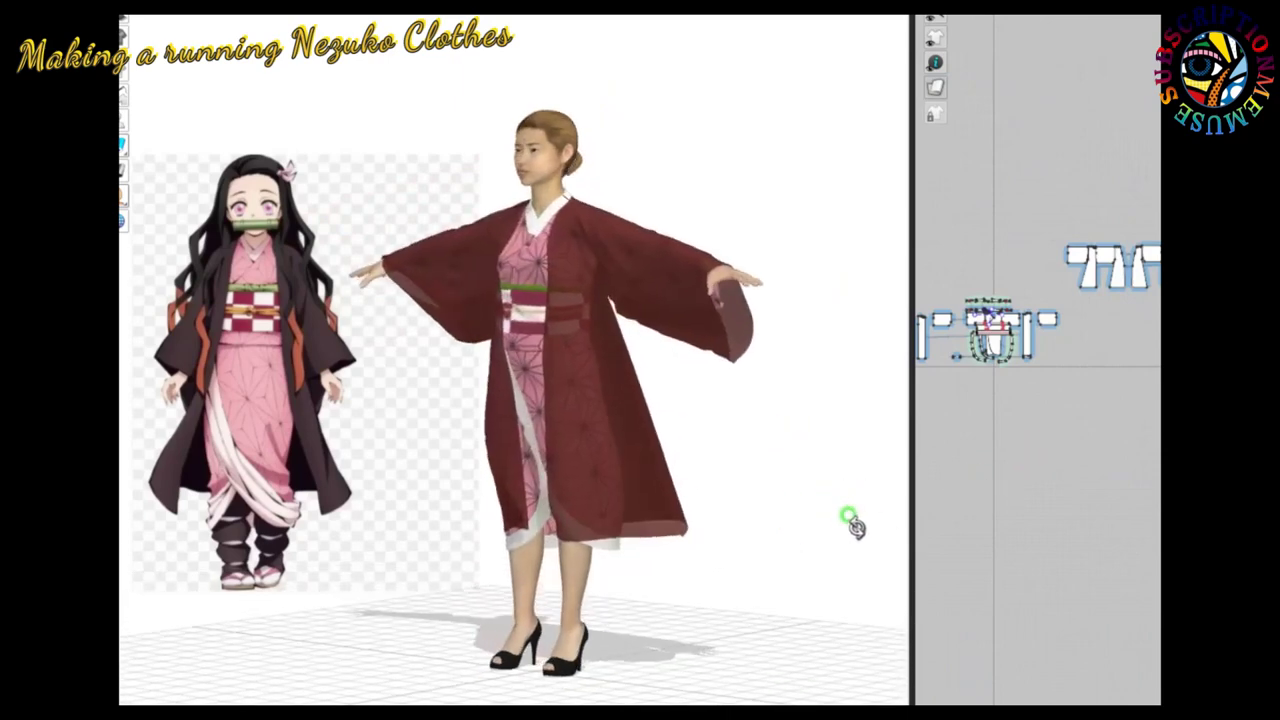
# Pull the left front kimono panel outward, then make the haori a black translucent fabric.
pyautogui.moveTo(785, 510)
pyautogui.mouseDown(button='right')
pyautogui.moveTo(655, 575)
pyautogui.moveTo(521, 514)
pyautogui.mouseUp(button='right')
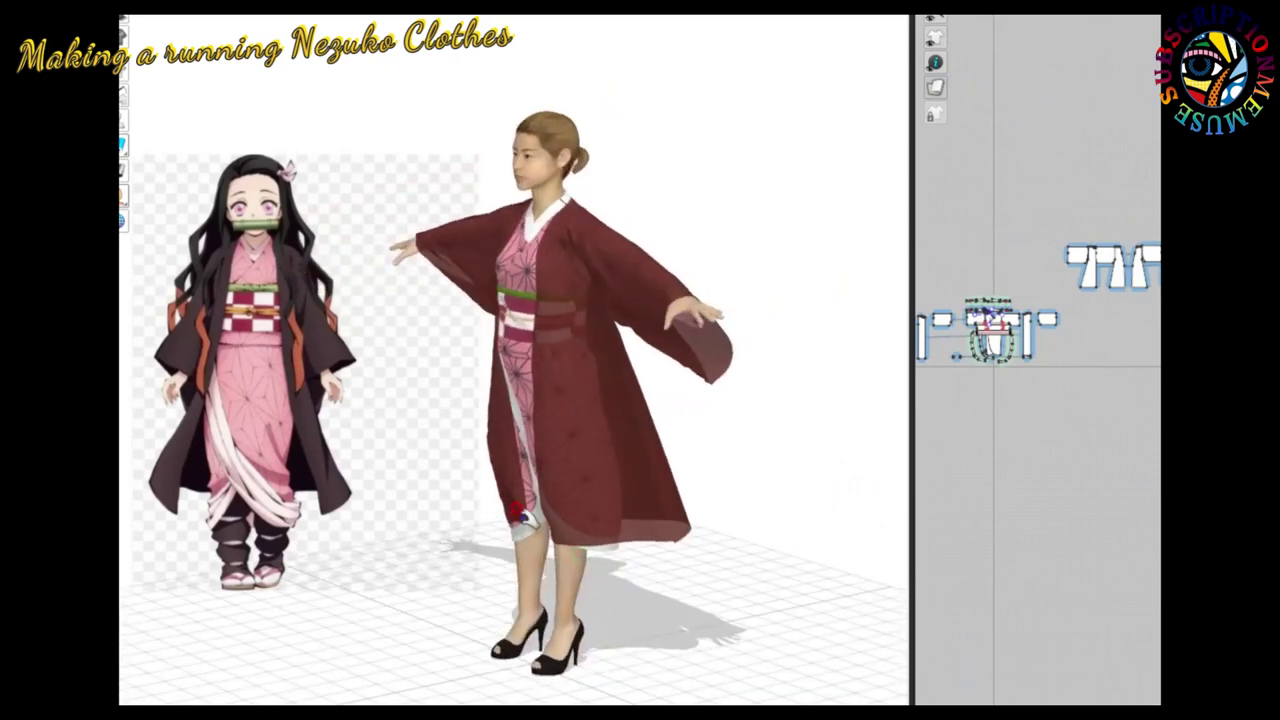
pyautogui.click(427, 486)
pyautogui.moveTo(427, 490); pyautogui.dragTo(300, 457)
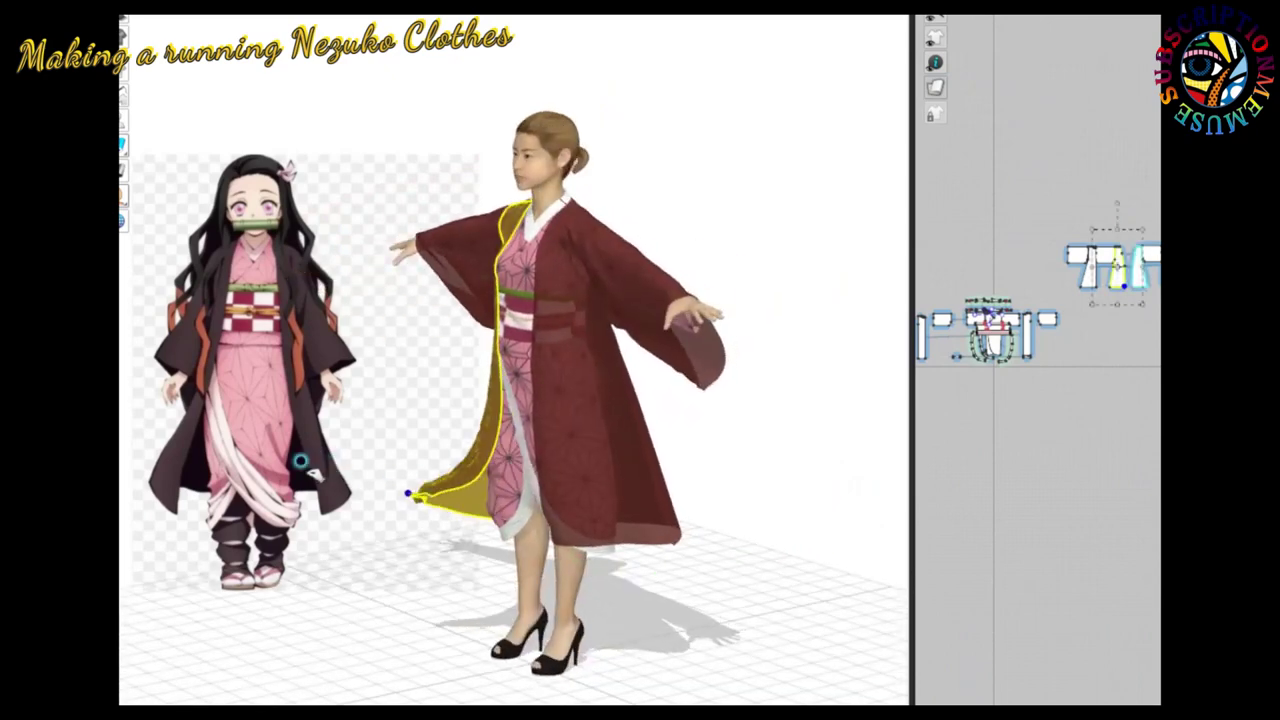
pyautogui.click(1046, 514)
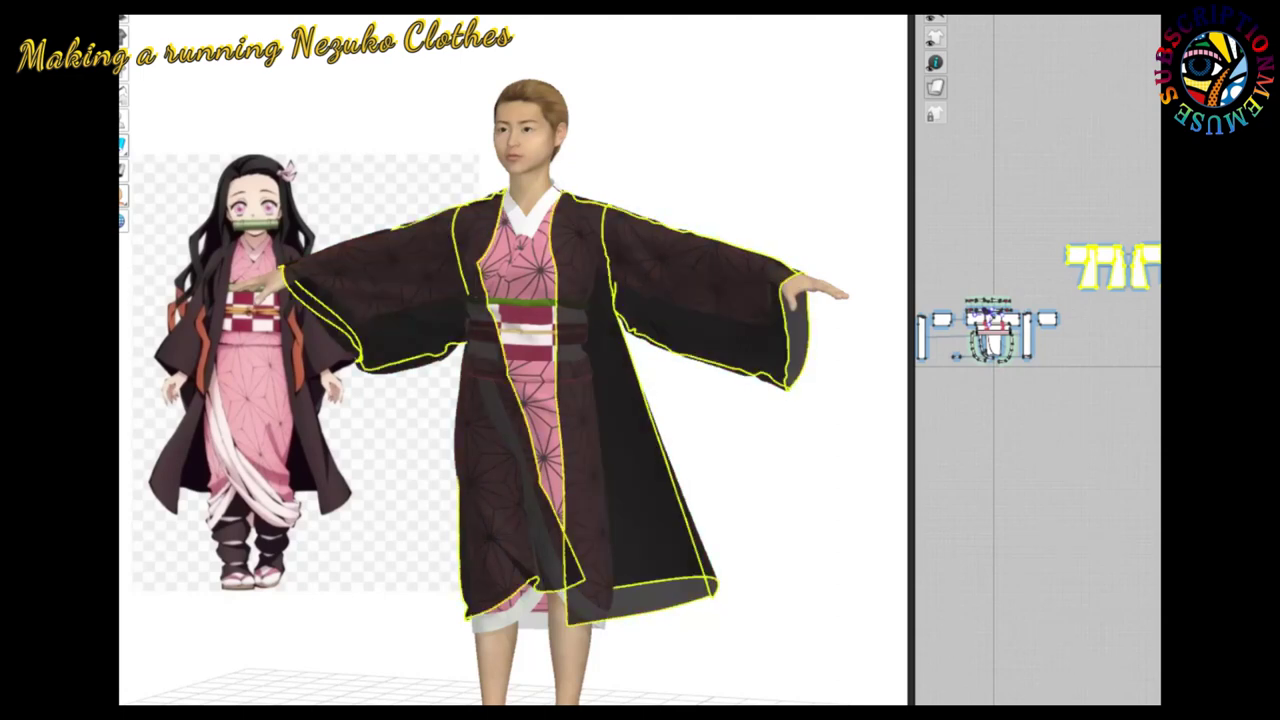
pyautogui.click(610, 60)
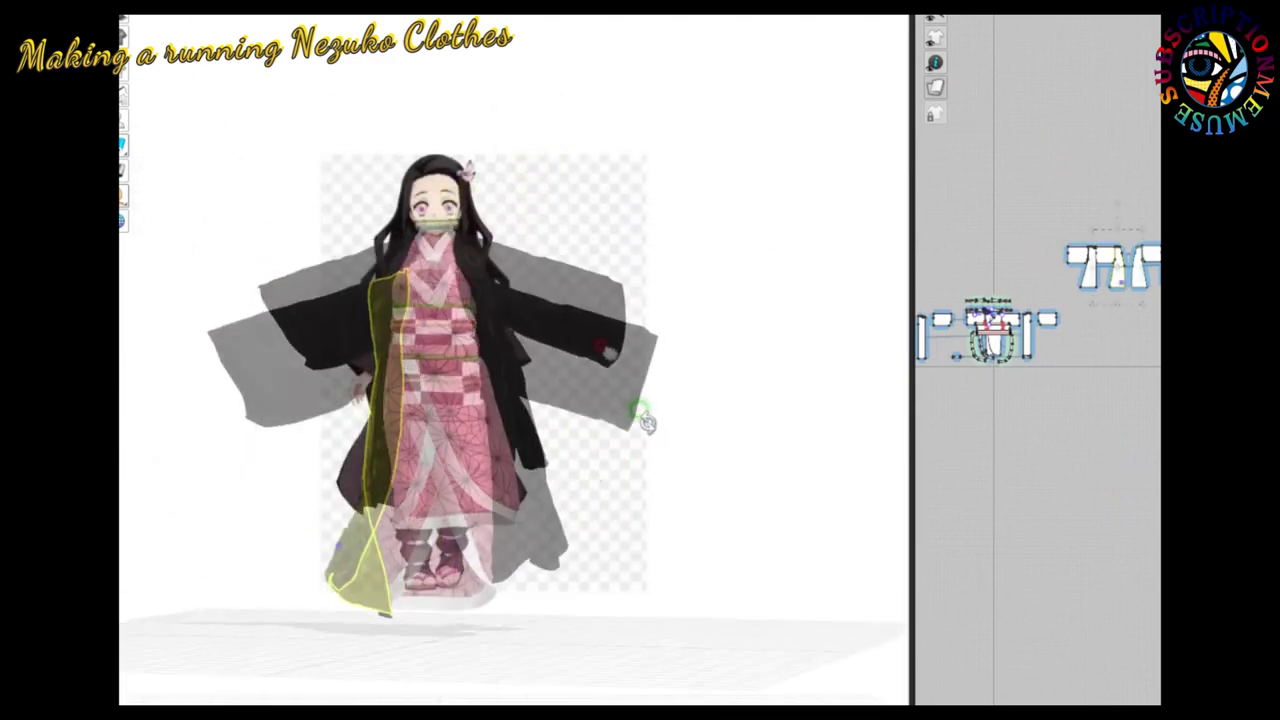
# Simulate the black haori onto the running pose and tug its cloth so the drape swings backward.
pyautogui.click(1057, 114)
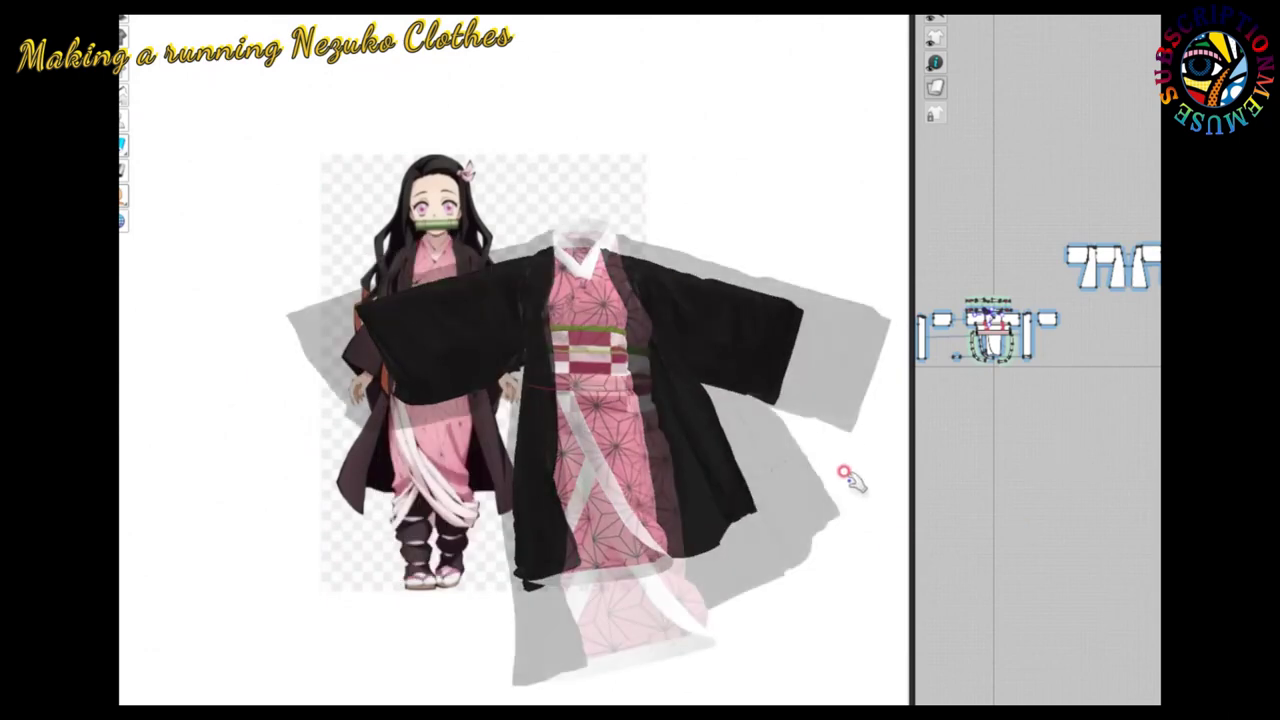
pyautogui.click(843, 478)
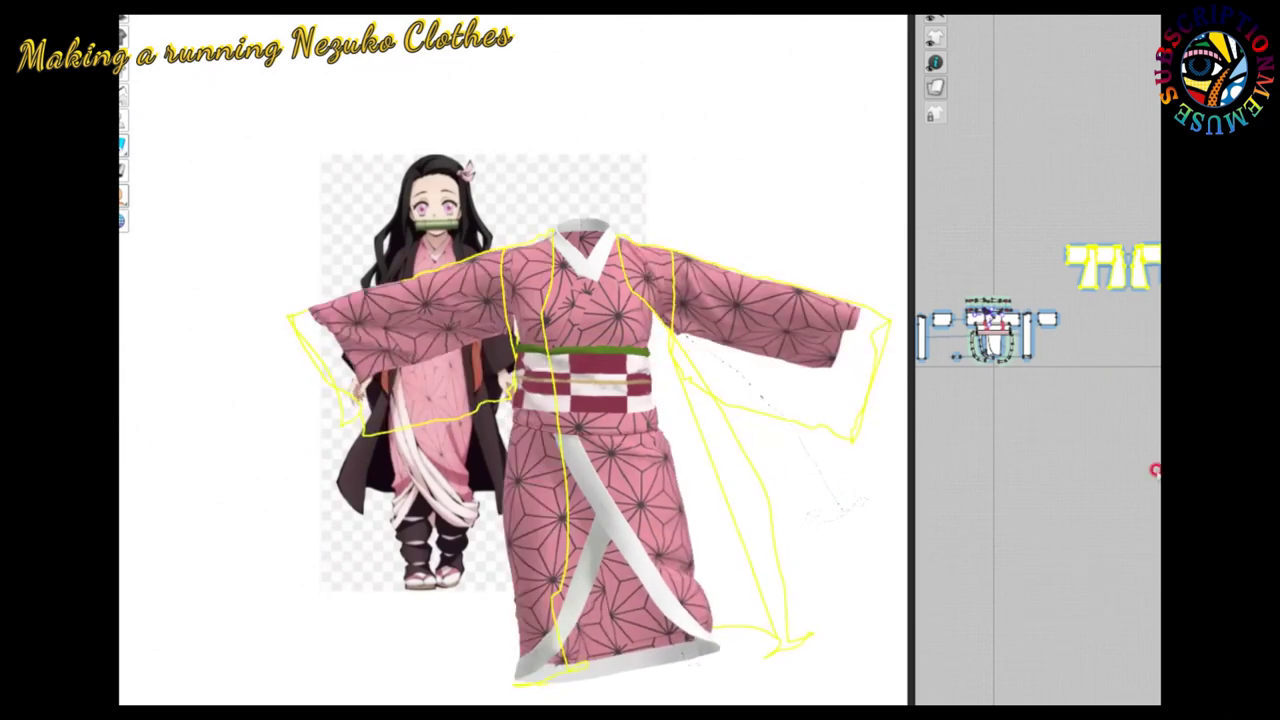
pyautogui.click(1120, 408)
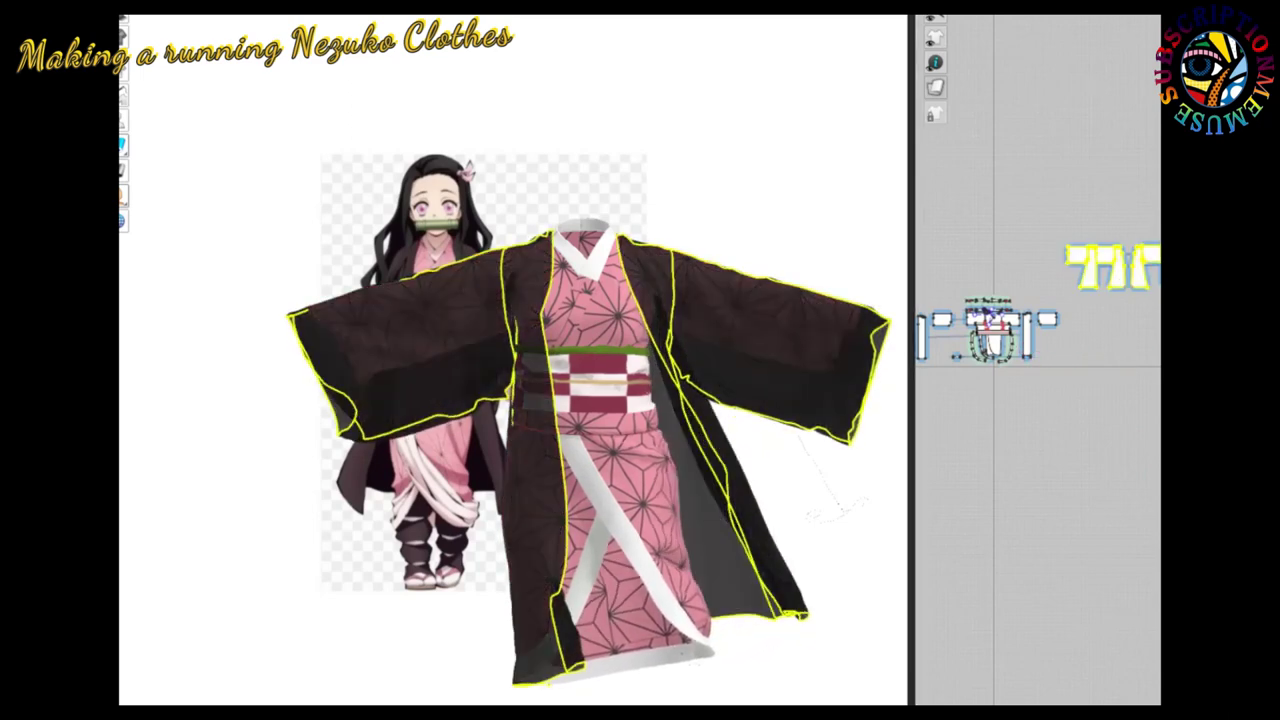
pyautogui.click(991, 400)
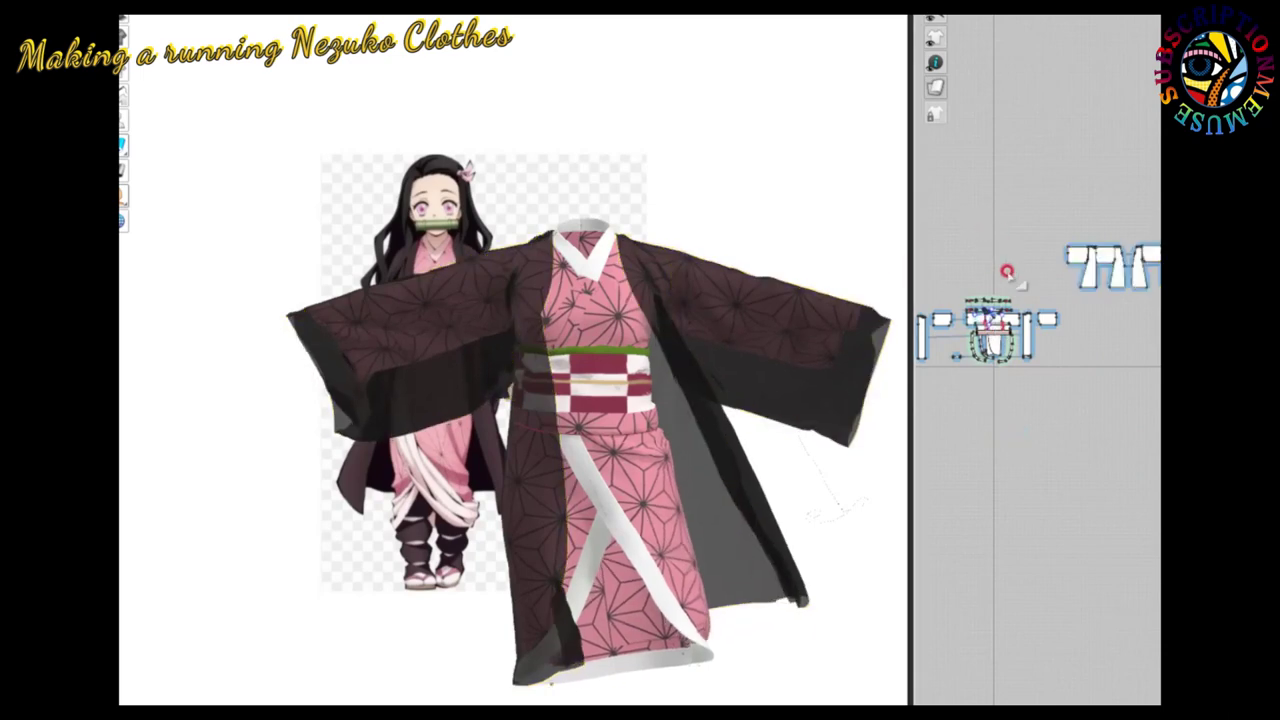
pyautogui.moveTo(668, 303)
pyautogui.mouseDown()
pyautogui.moveTo(527, 323)
pyautogui.moveTo(505, 300)
pyautogui.mouseUp()
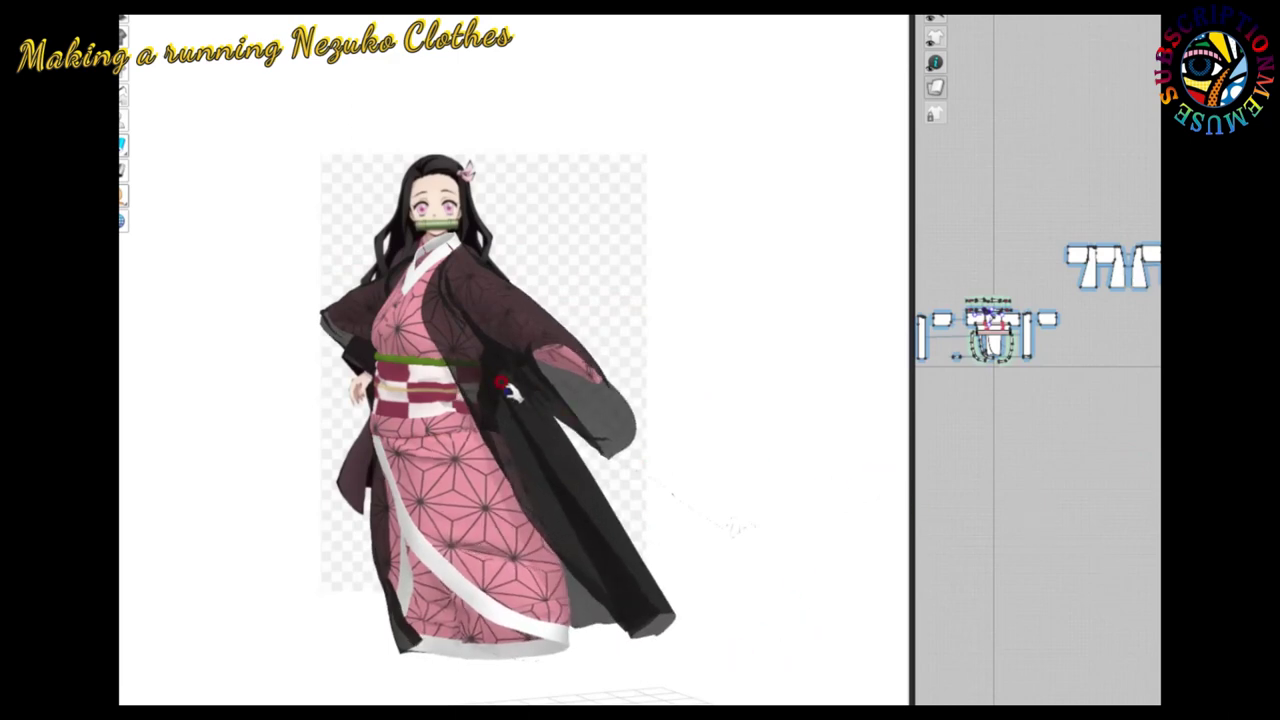
# Drag the haori left into a windblown drape and view the striding pose from another angle.
pyautogui.moveTo(528, 390); pyautogui.dragTo(490, 390)
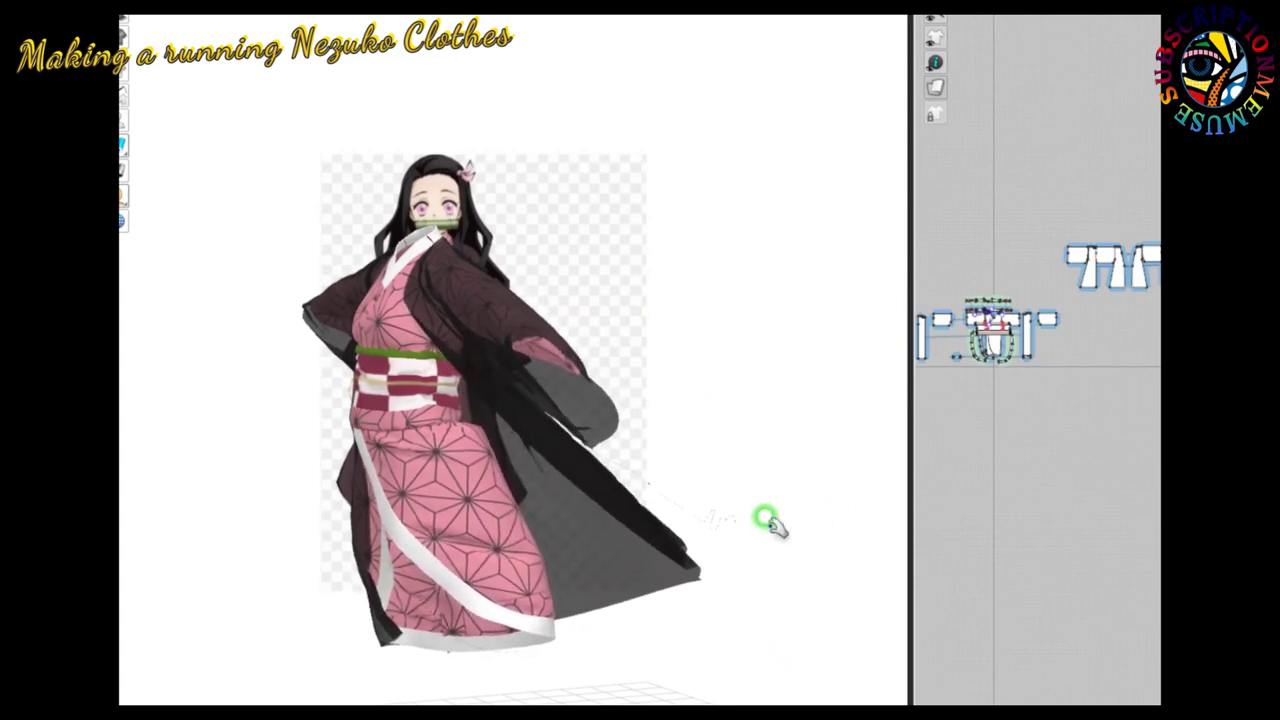
pyautogui.moveTo(766, 520); pyautogui.dragTo(744, 535, button='right')
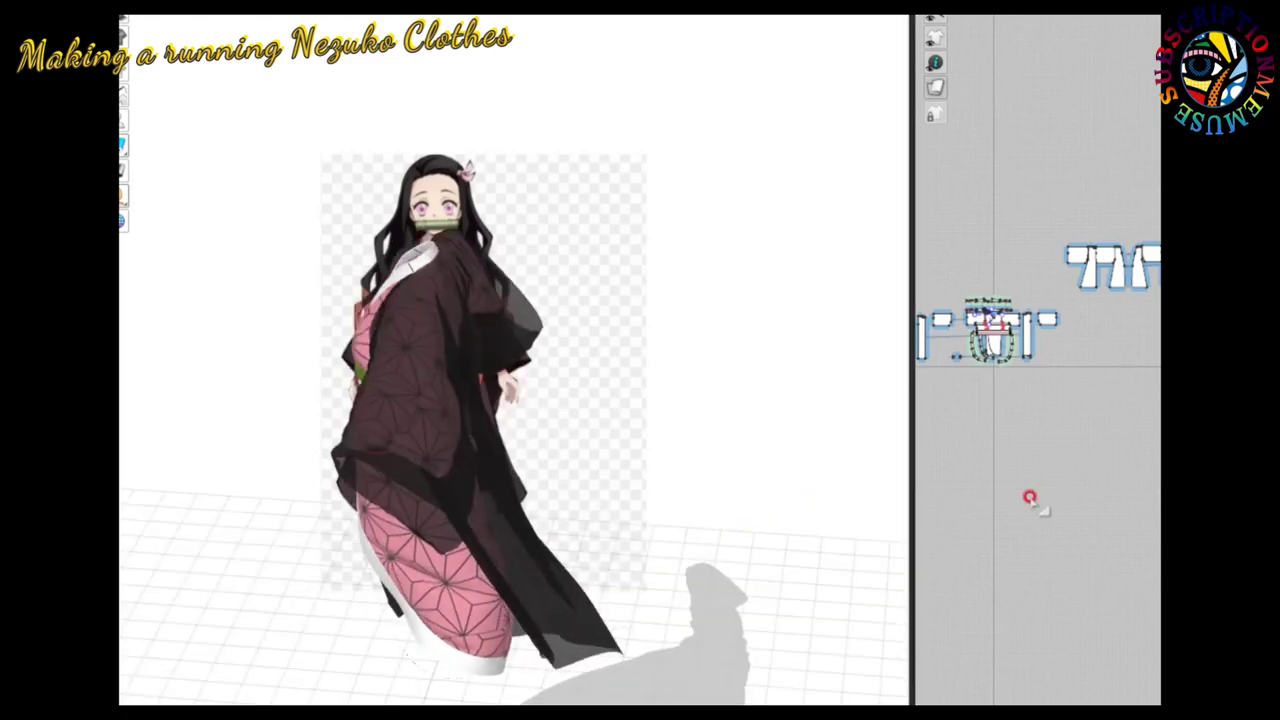